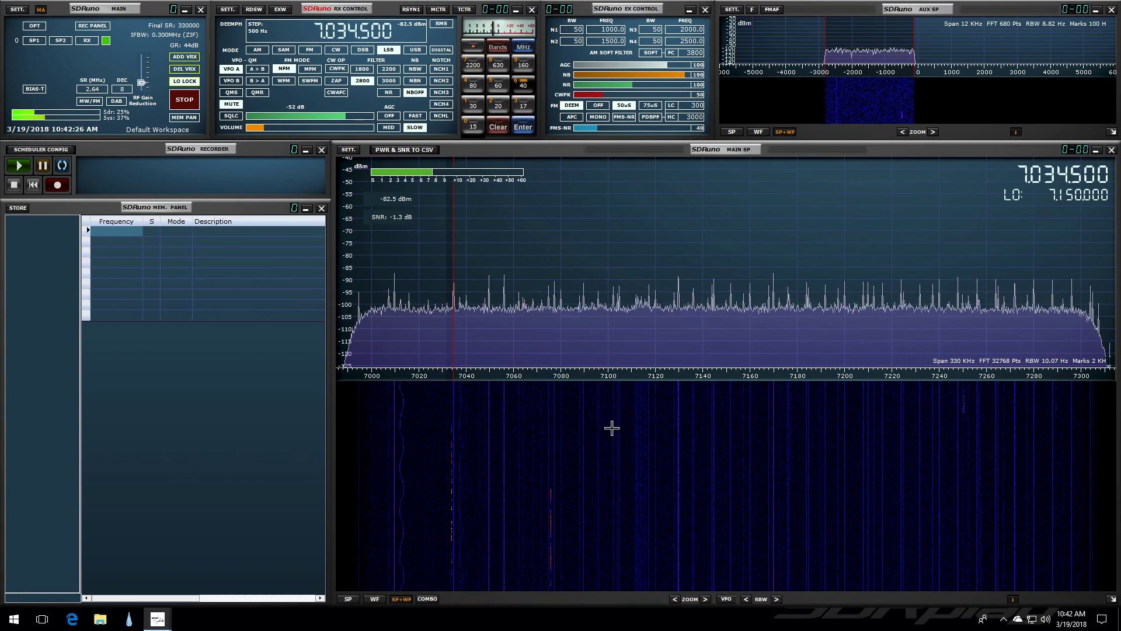
# Step: Unmute the audio, visit 20 m at 14255 kHz and 30 m, then settle on 40 m at 7.150 MHz LSB
pyautogui.click(232, 105)
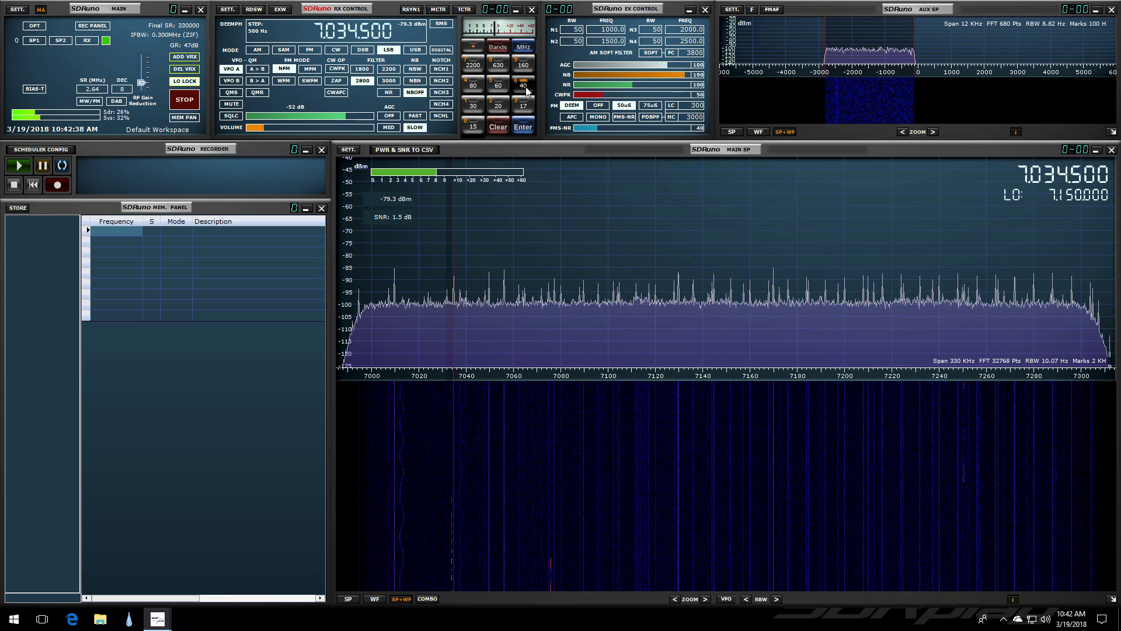
pyautogui.click(498, 107)
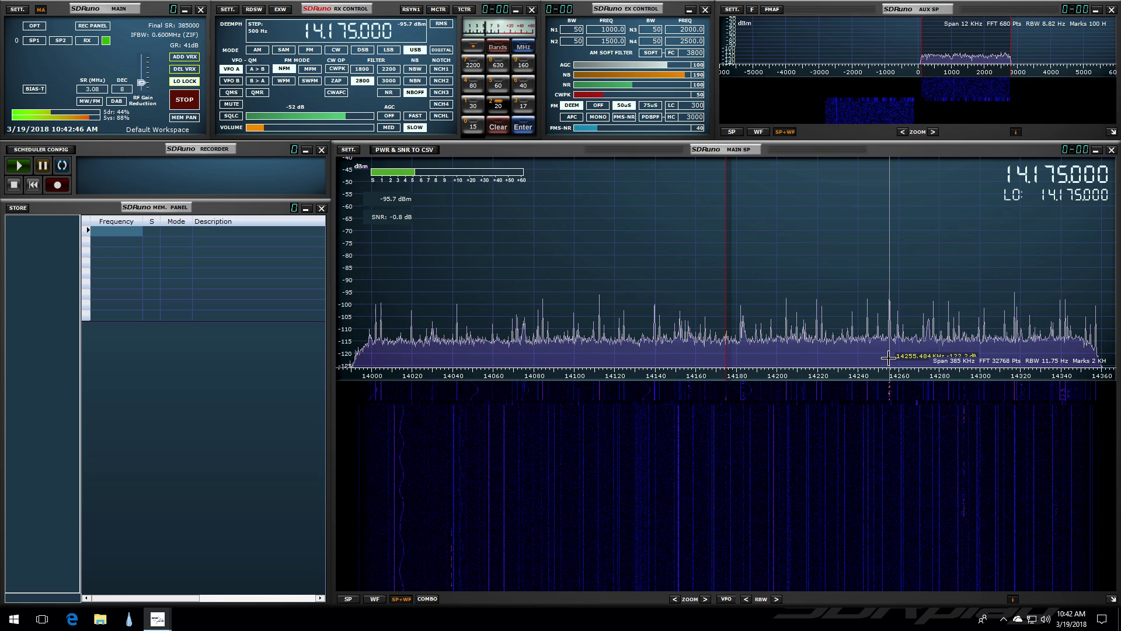
pyautogui.click(888, 358)
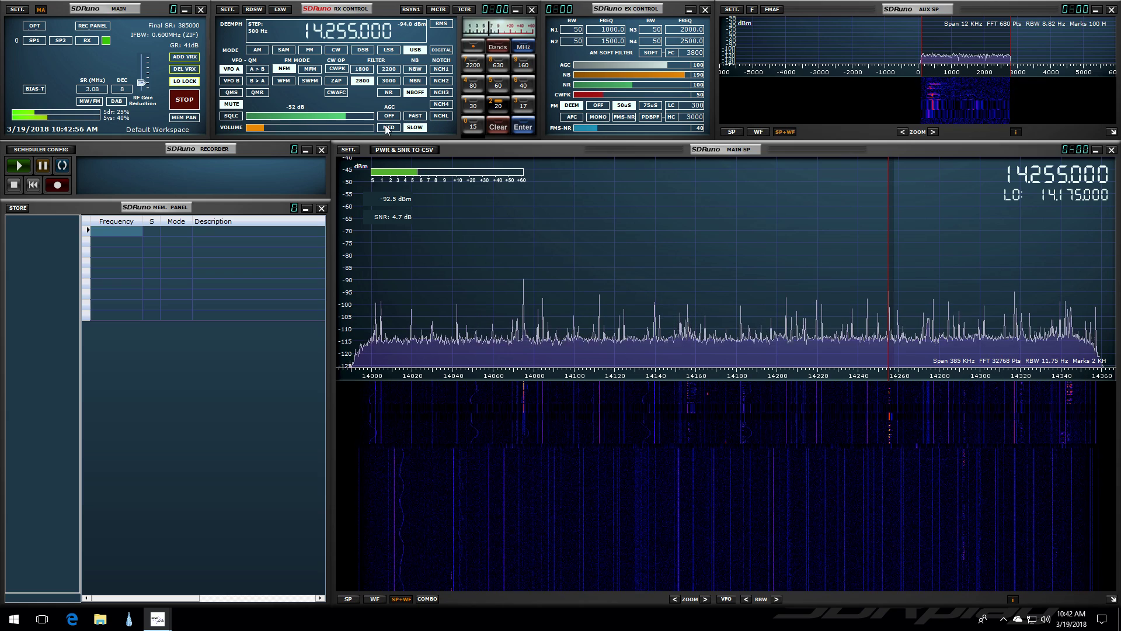
pyautogui.click(474, 107)
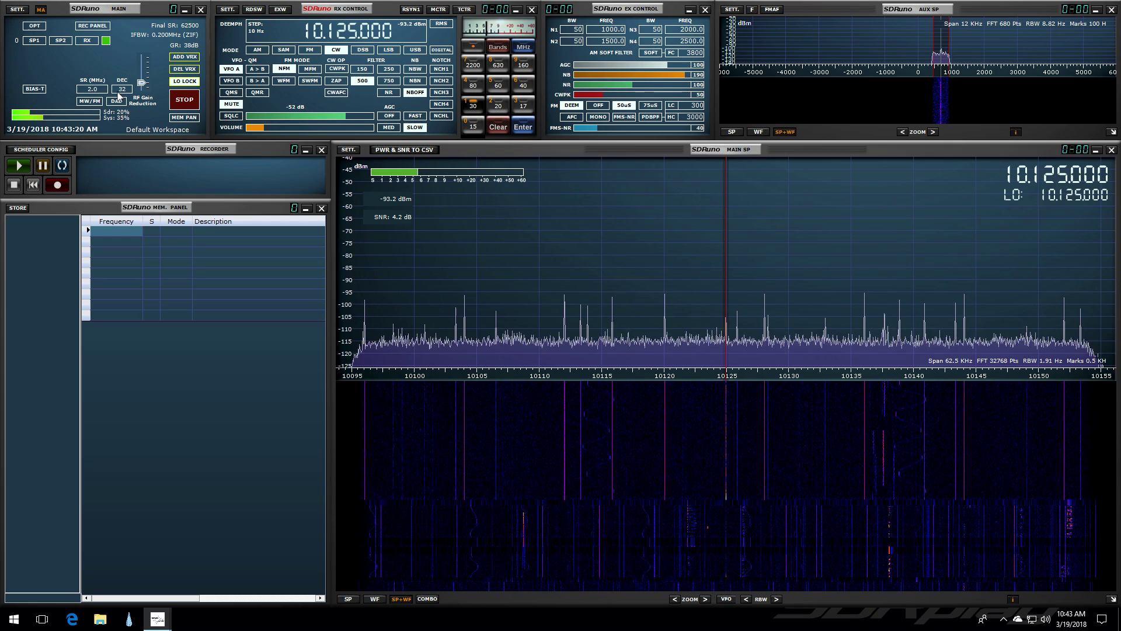
pyautogui.click(524, 87)
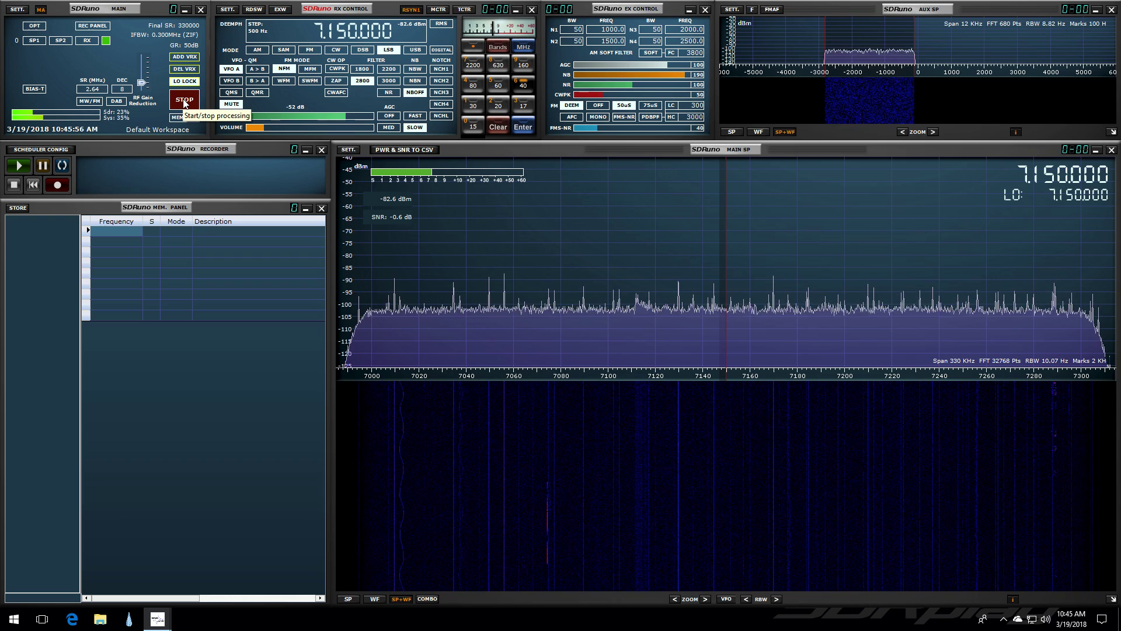
# Step: Stop the receiver and load Workspace 2 from the main panel's workspace list
pyautogui.click(184, 101)
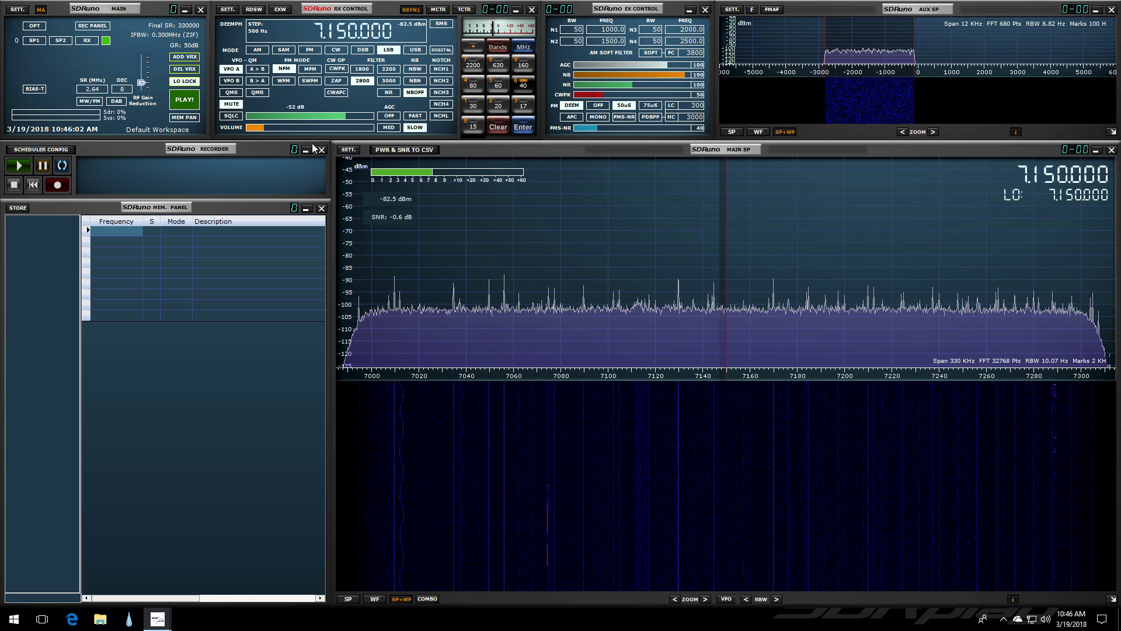
pyautogui.click(156, 130)
pyautogui.click(157, 130)
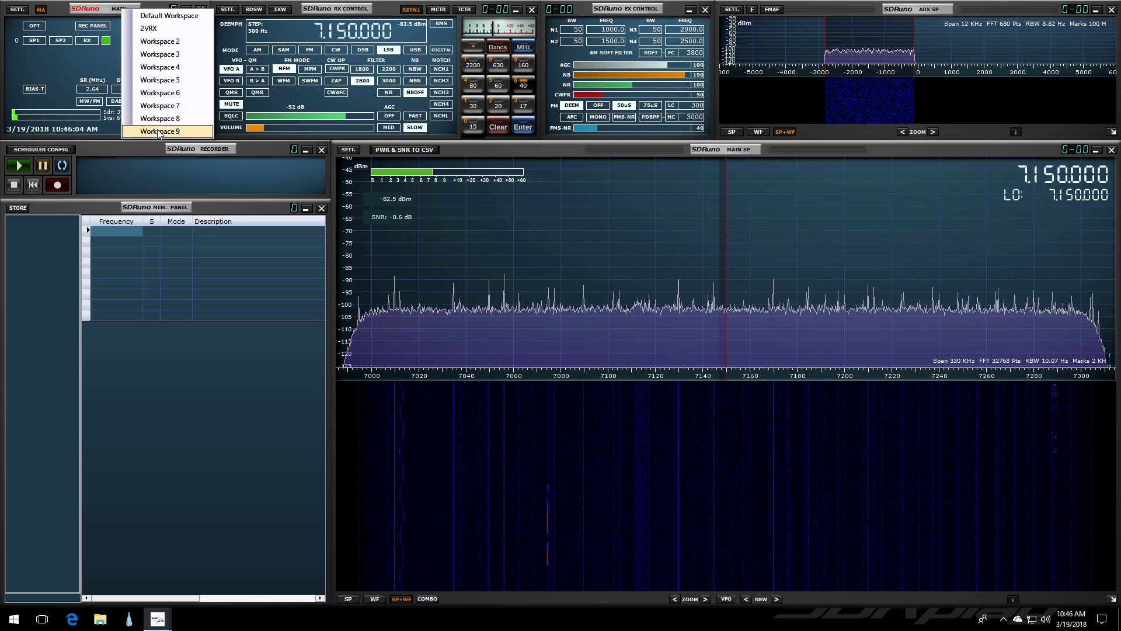
pyautogui.click(163, 44)
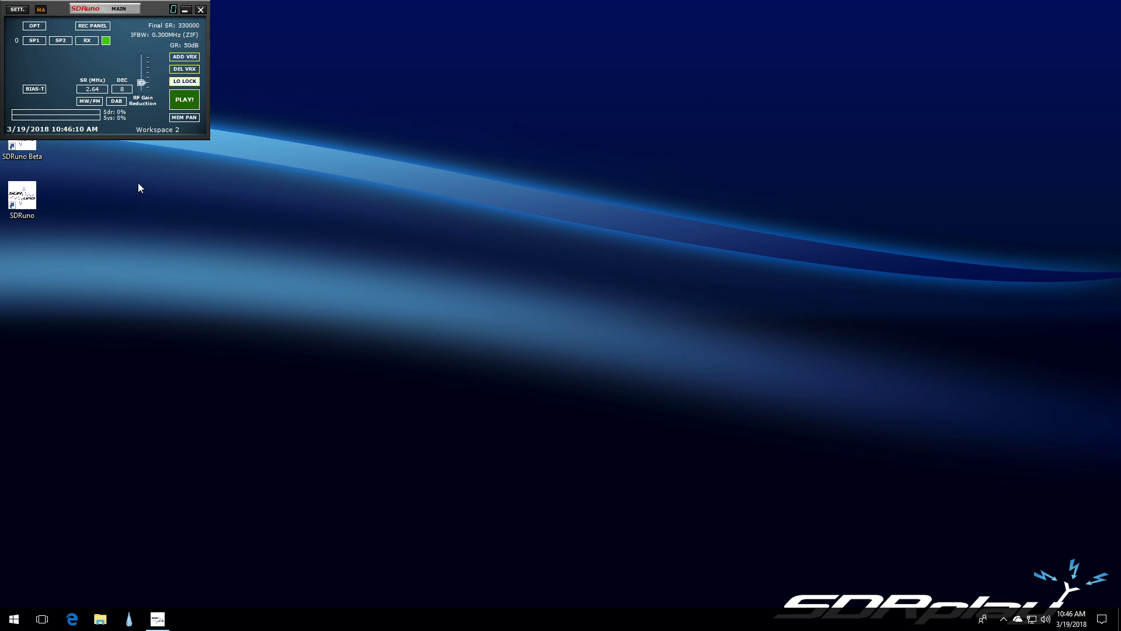
# Step: Place RX Control under the main panel and a wider, shorter 7.150 MHz spectrum window to its right
pyautogui.click(85, 42)
pyautogui.moveTo(124, 7); pyautogui.dragTo(127, 146)
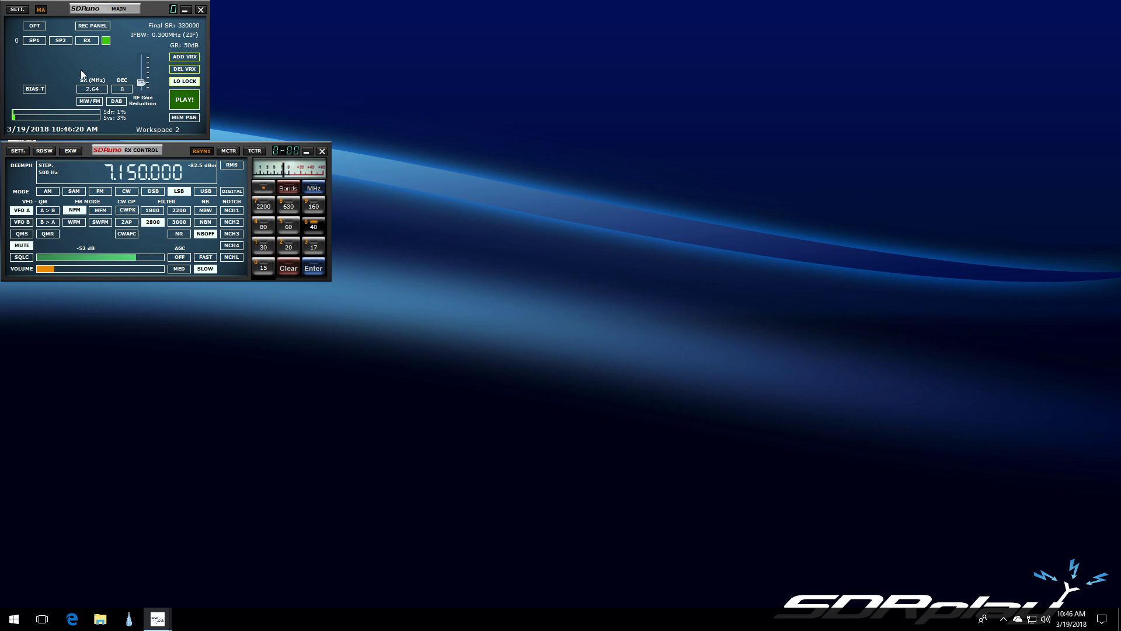
pyautogui.click(35, 40)
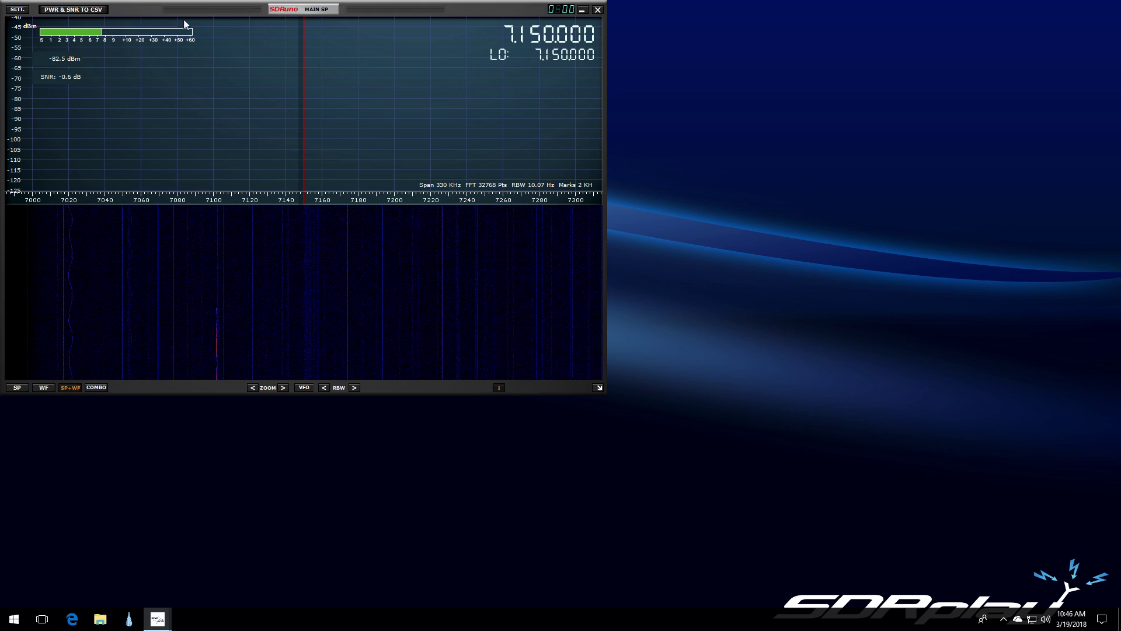
pyautogui.moveTo(237, 6); pyautogui.dragTo(594, 8)
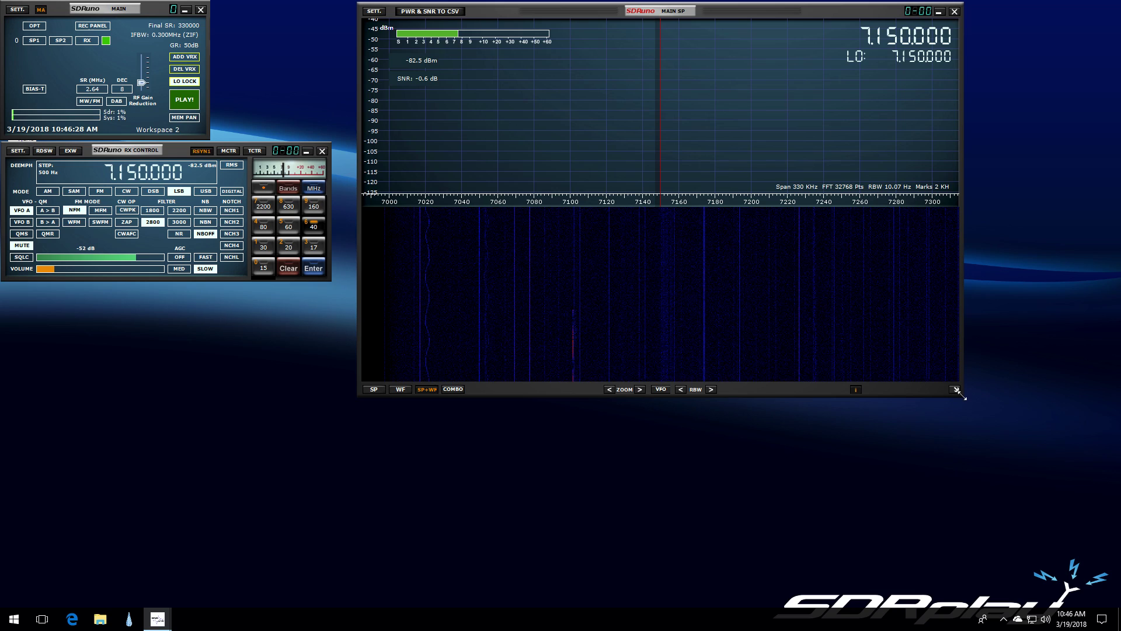
pyautogui.moveTo(962, 396); pyautogui.dragTo(1081, 287)
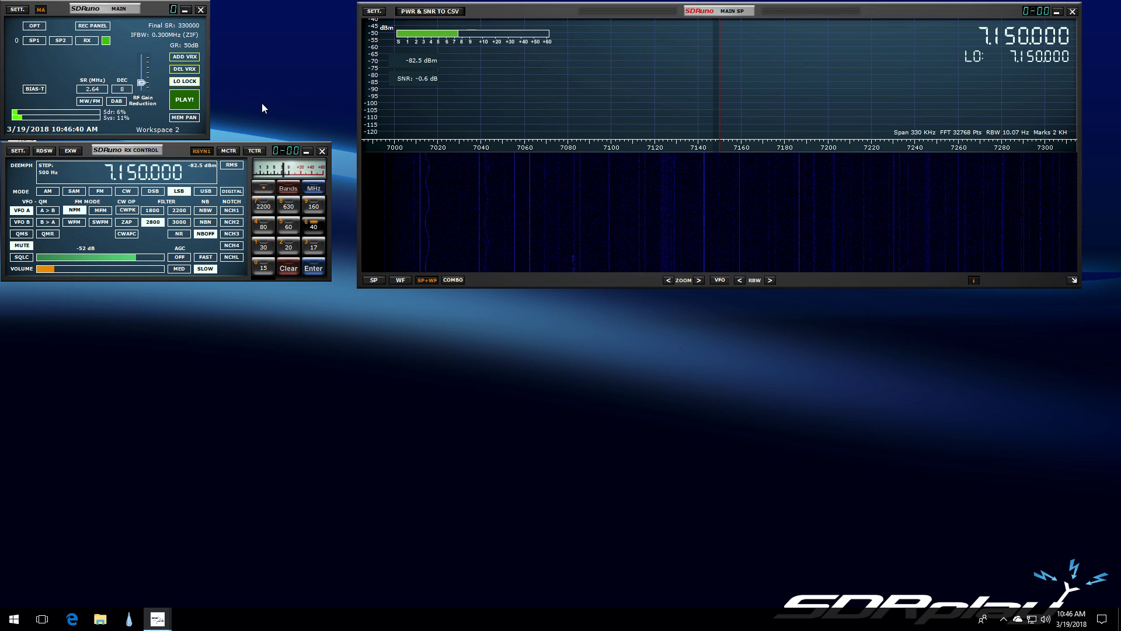
# Step: Add and enable a second VRX and move its 7.076 MHz control panel lower down
pyautogui.click(184, 59)
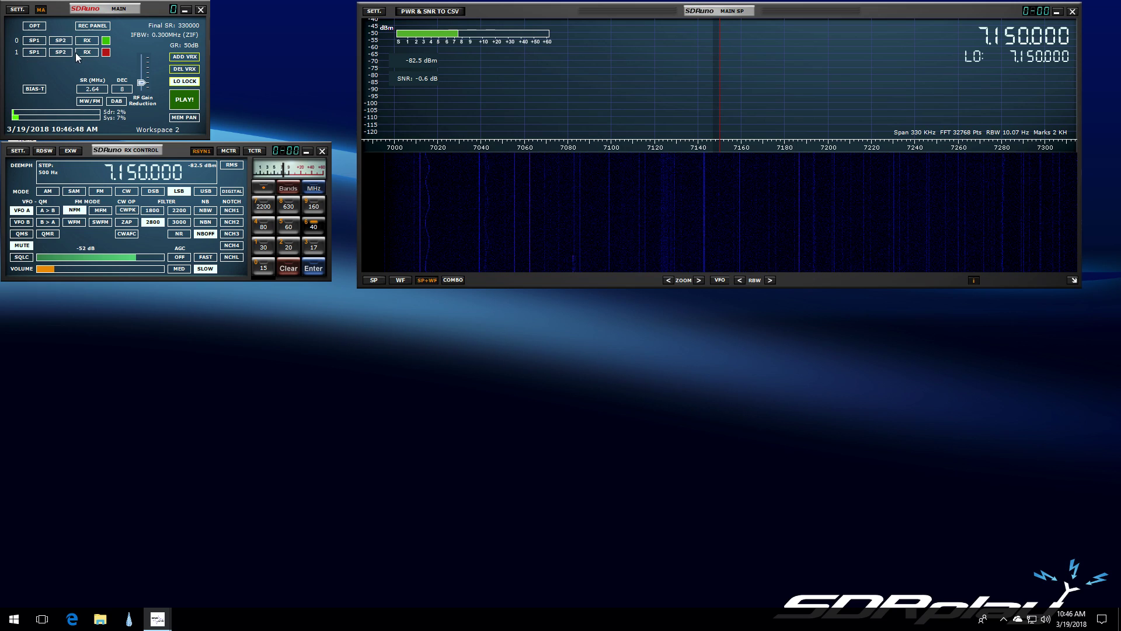
pyautogui.click(106, 53)
pyautogui.click(87, 52)
pyautogui.moveTo(133, 13); pyautogui.dragTo(138, 317)
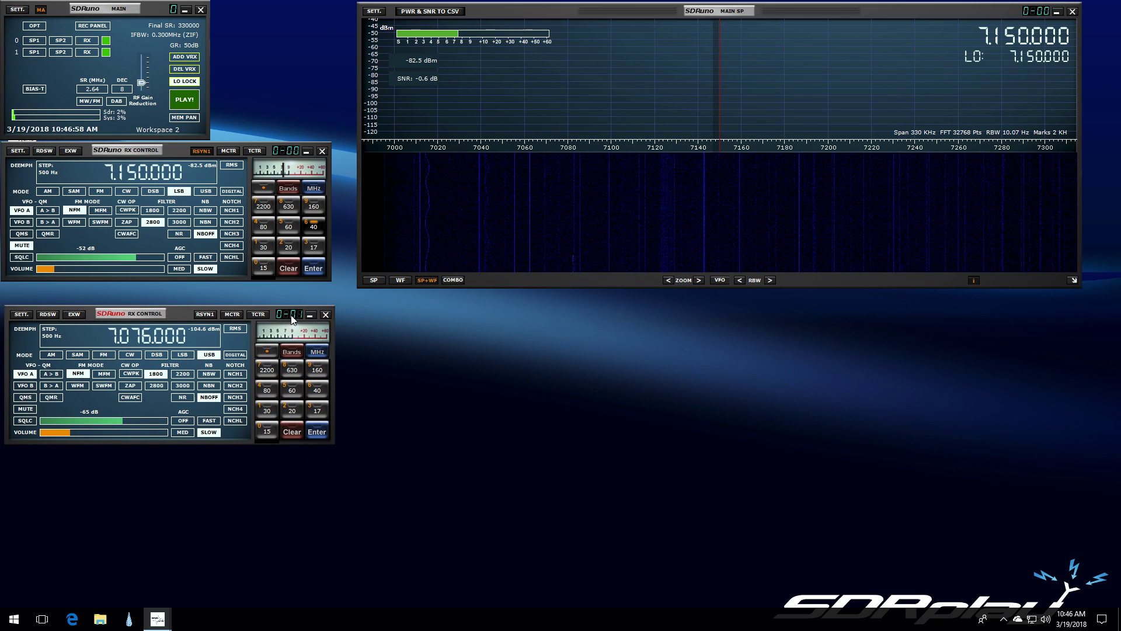
# Step: Open the 7.076 MHz receiver's spectrum window, then move and widen it beside the panels
pyautogui.click(134, 167)
pyautogui.click(33, 53)
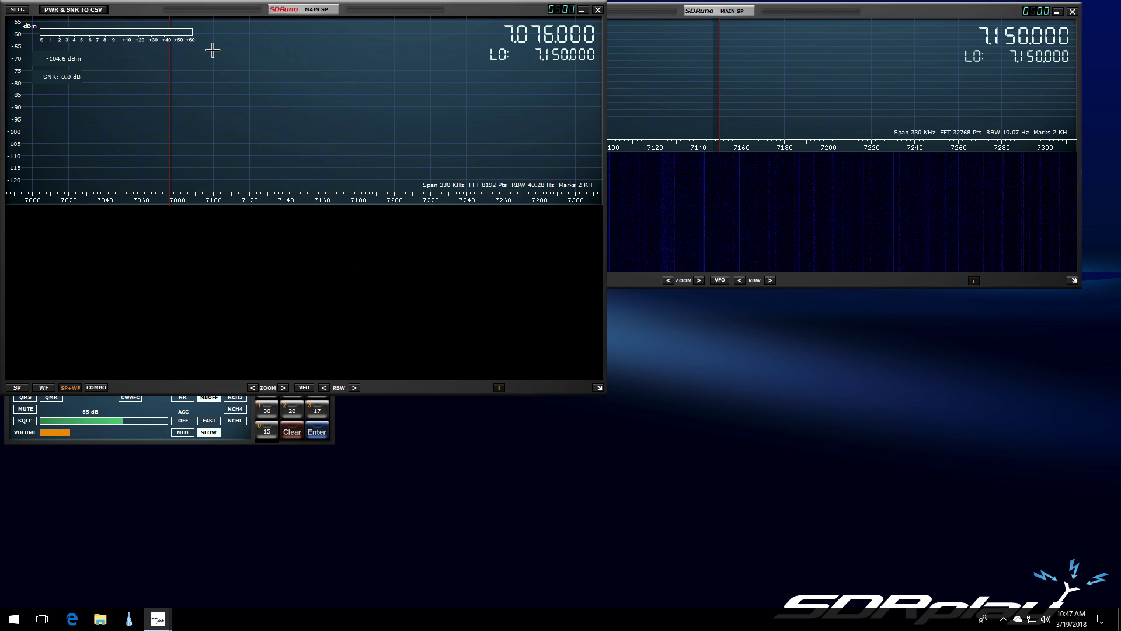
pyautogui.moveTo(296, 8); pyautogui.dragTo(663, 22)
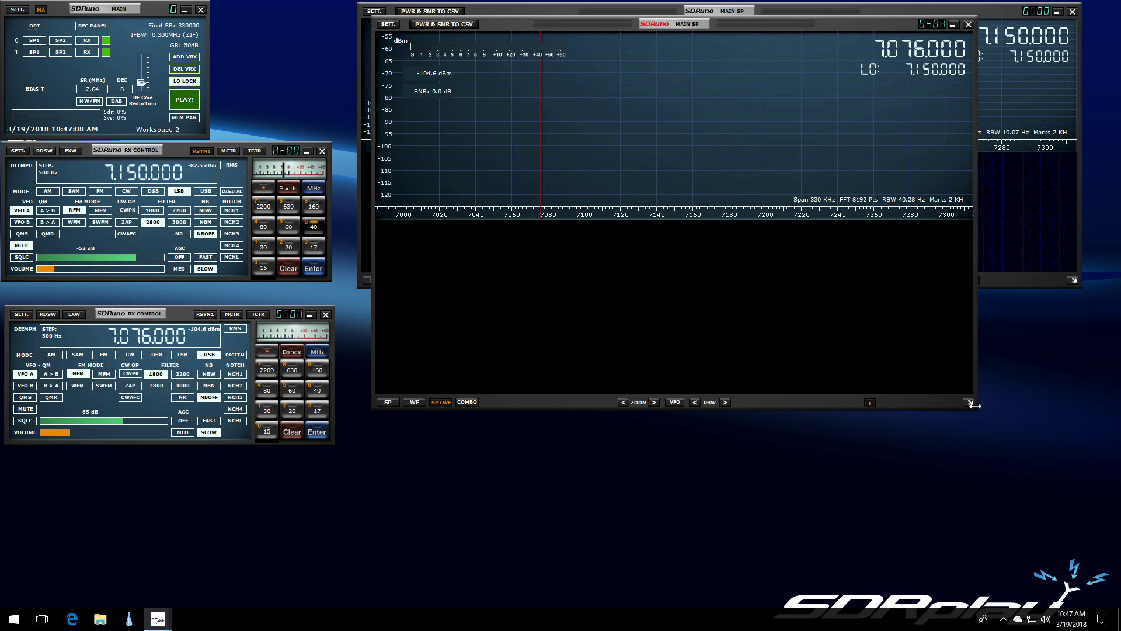
pyautogui.moveTo(974, 405); pyautogui.dragTo(1089, 337)
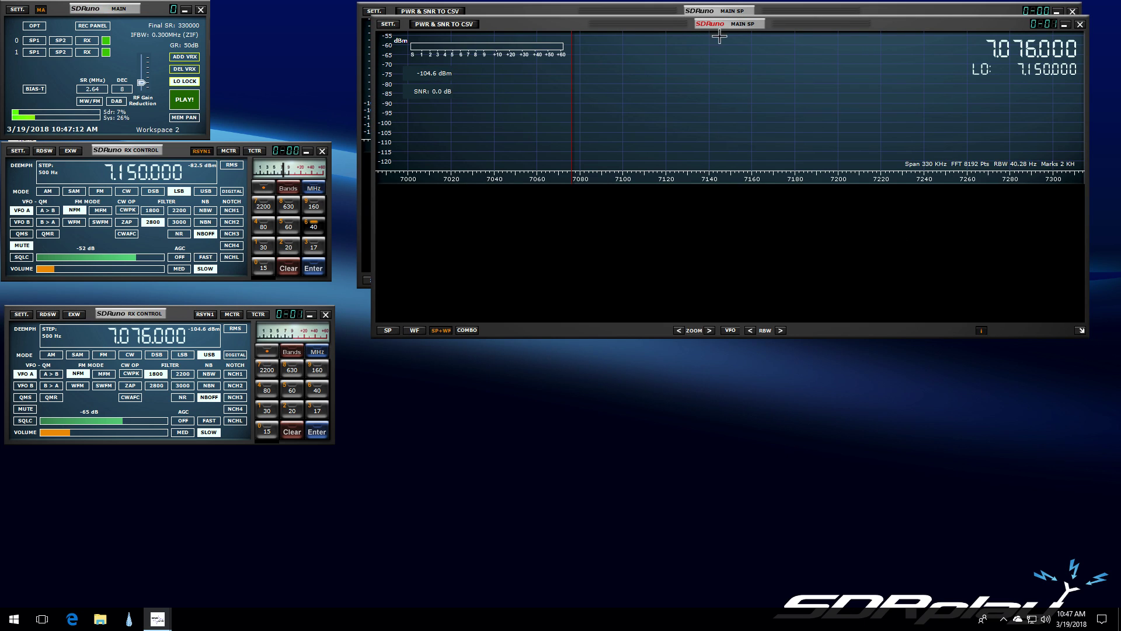
pyautogui.moveTo(727, 26); pyautogui.dragTo(712, 300)
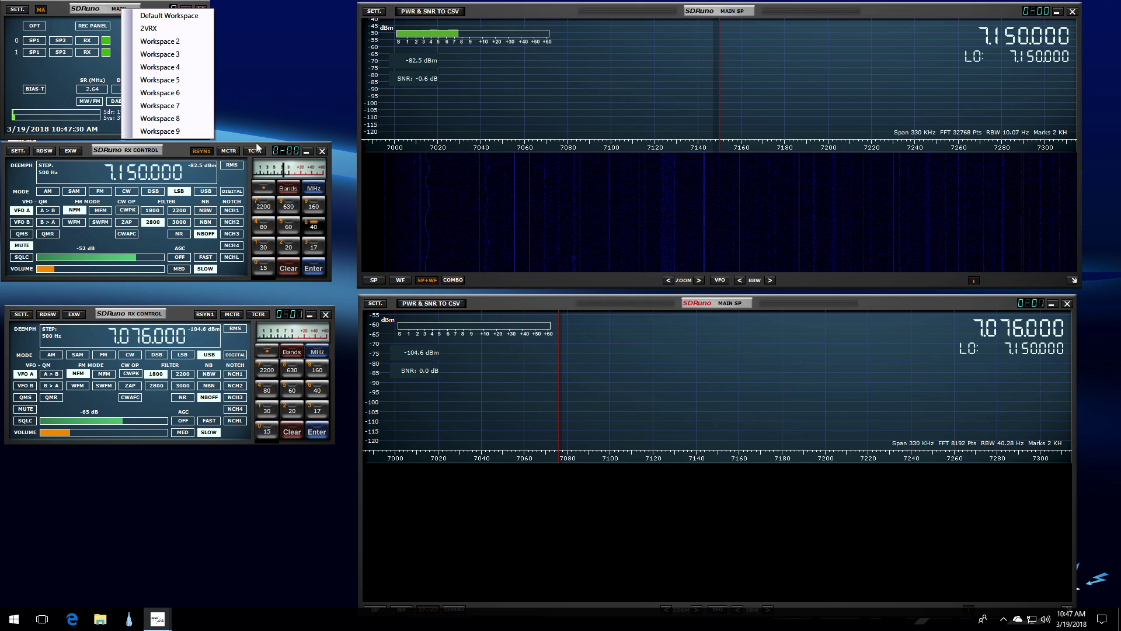
# Step: Save the two-receiver layout to Workspace 2 and rename the workspace 'Test'
pyautogui.click(163, 48)
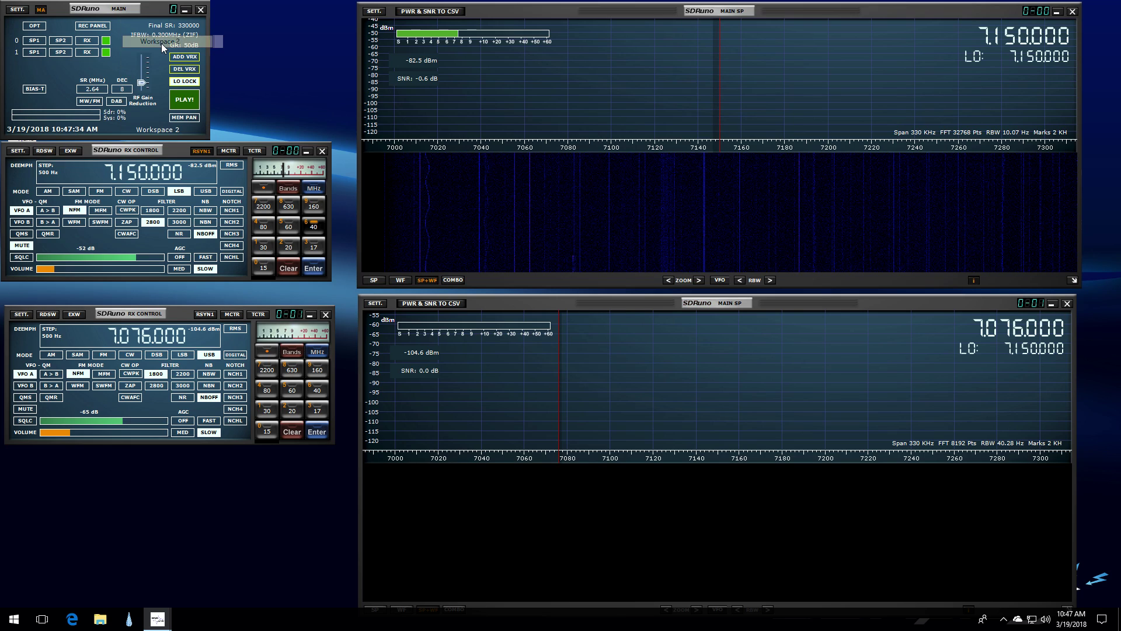
pyautogui.click(591, 352)
pyautogui.doubleClick(153, 130)
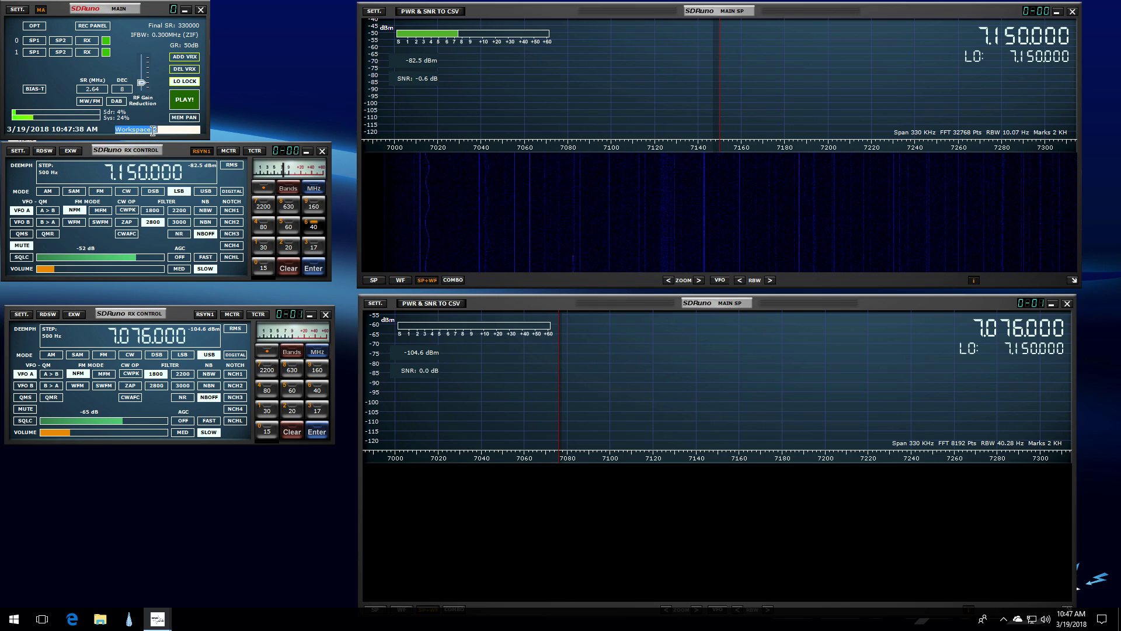
pyautogui.write('Test')
pyautogui.press('Return')
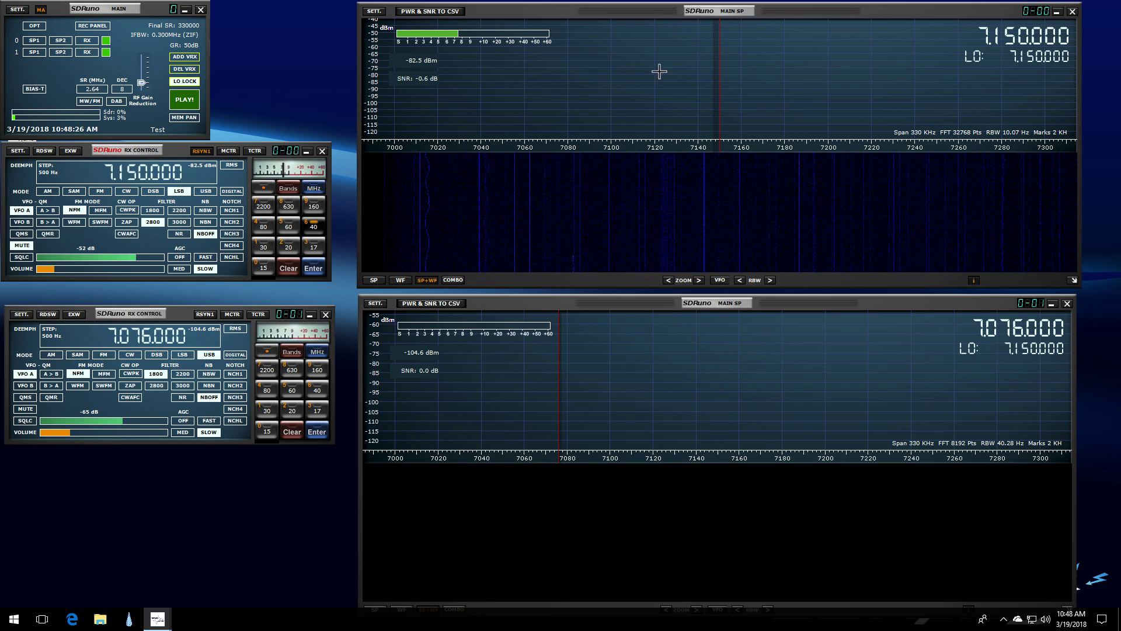
pyautogui.click(992, 37)
# Step: Set the first receiver to 10.900 MHz, moving the second receiver to 10.826 MHz
pyautogui.click(143, 181)
pyautogui.write('0')
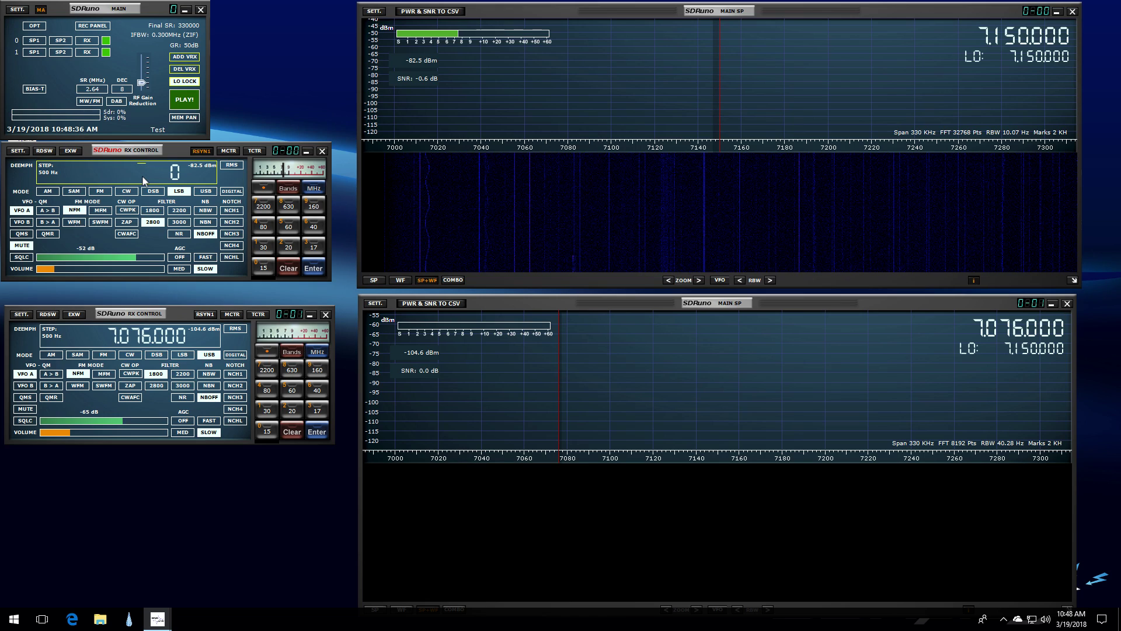
pyautogui.write('7000')
pyautogui.press('Return')
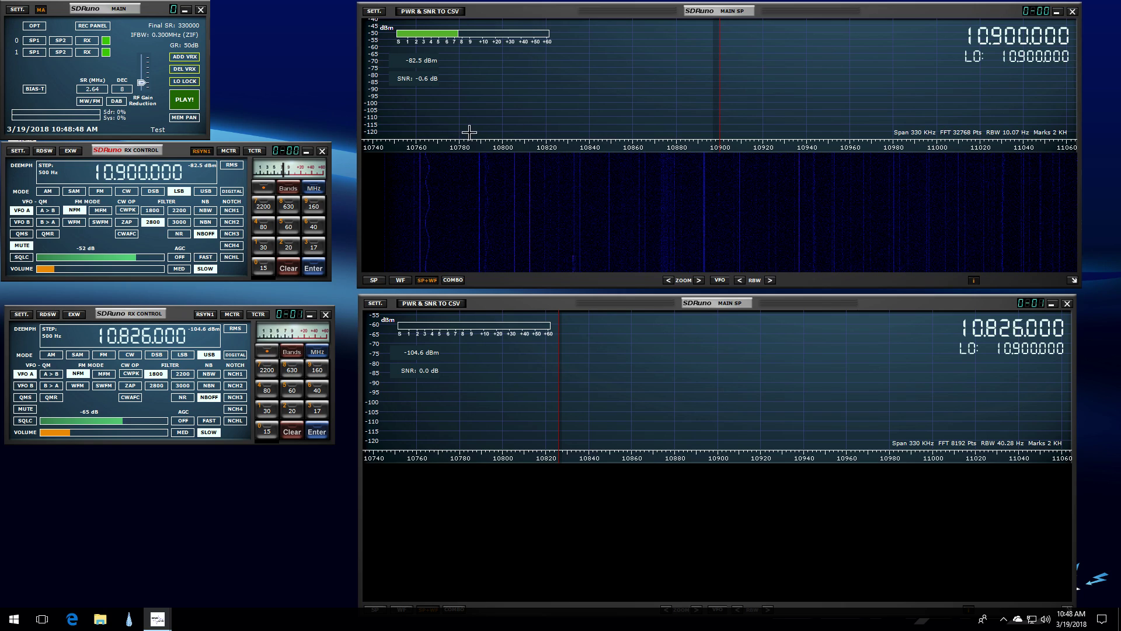
# Step: Choose 8 MHz from the MAIN panel's SR (MHz) list
pyautogui.click(88, 91)
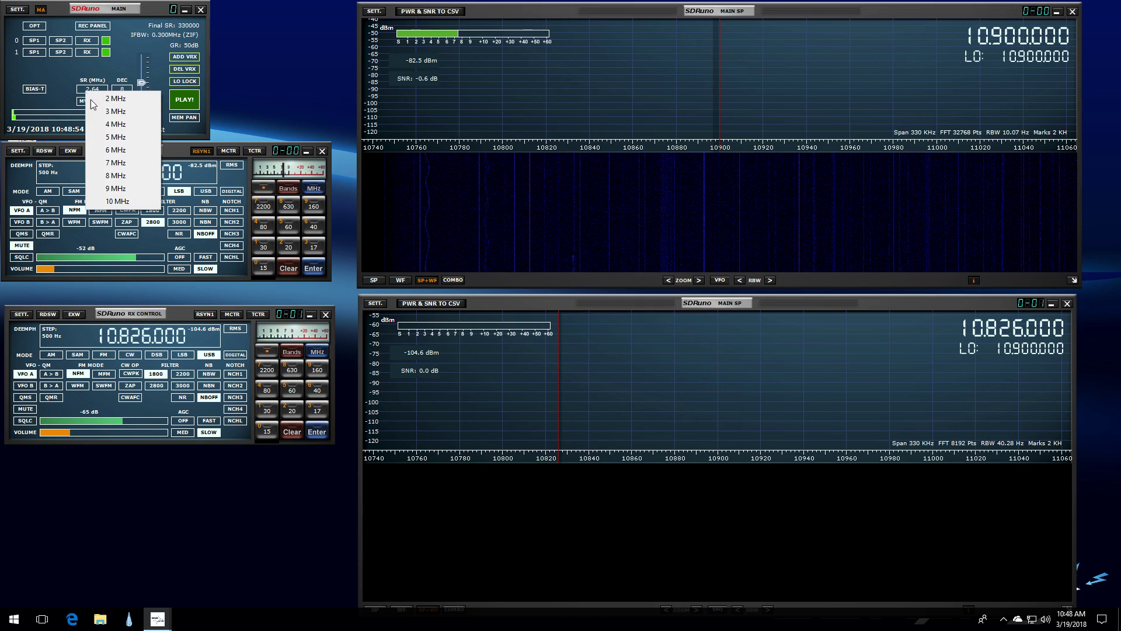
pyautogui.click(108, 175)
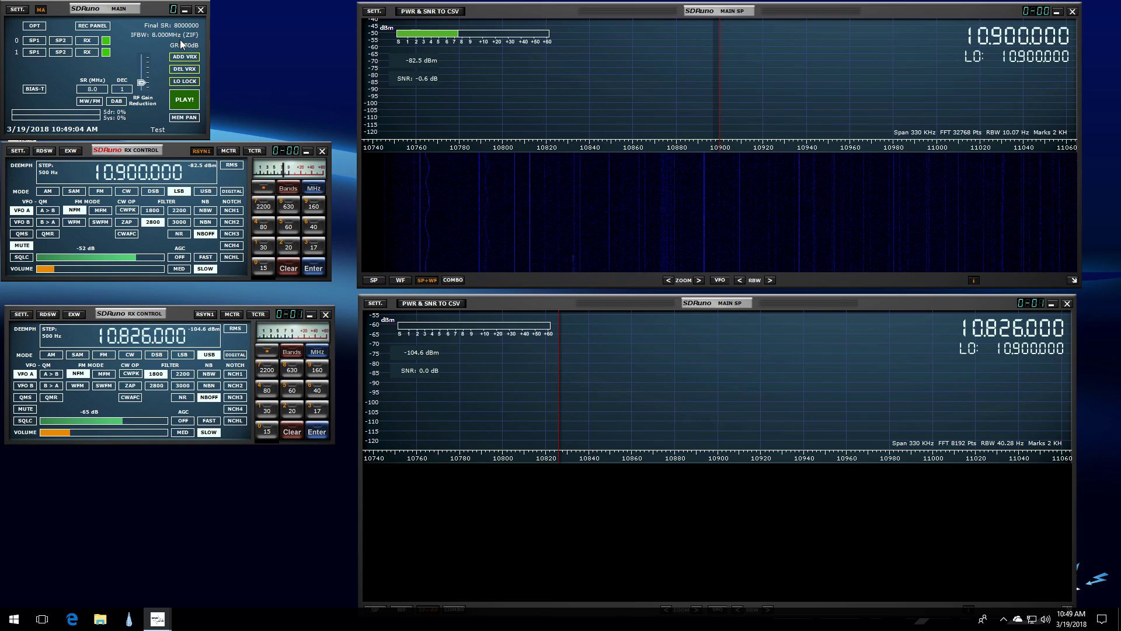
# Step: Press PLAY! to show live 8000 kHz spans around the 10.900 MHz LO
pyautogui.click(184, 100)
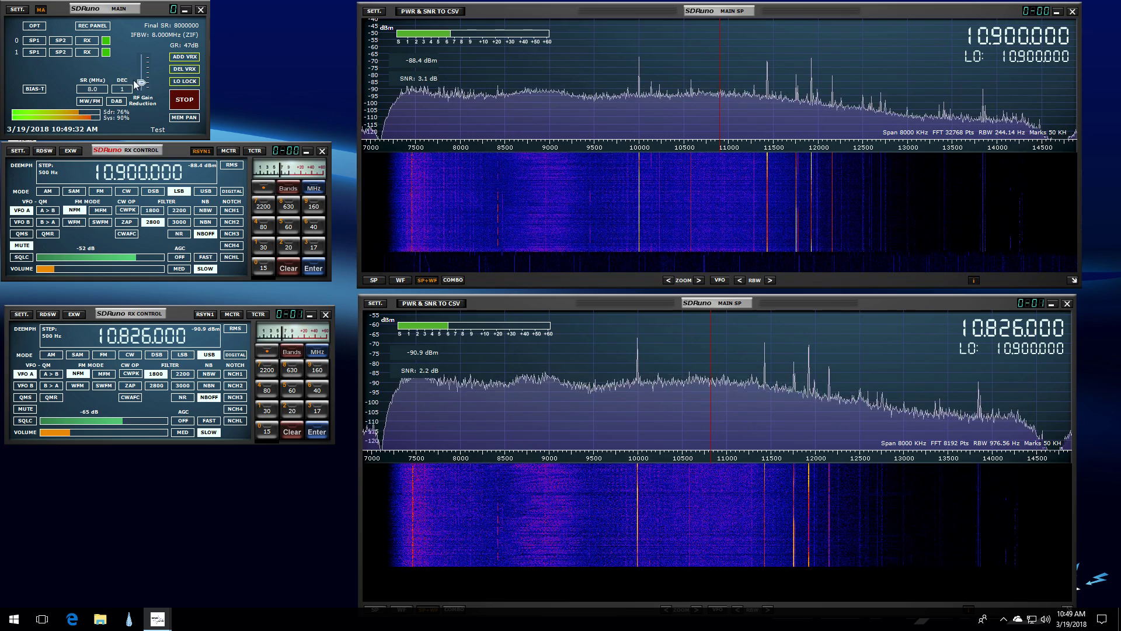
# Step: Raise the RF gain reduction slider until GR reads 57 dB
pyautogui.moveTo(141, 83); pyautogui.dragTo(140, 77)
pyautogui.scroll(3, 140, 75)
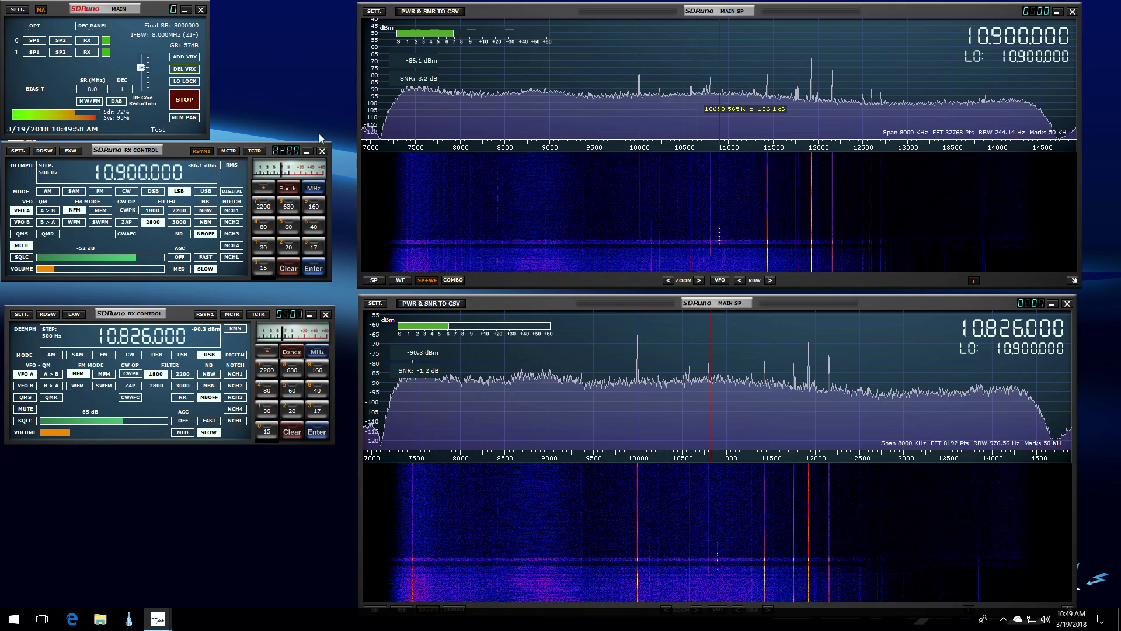
# Step: Switch to a 9 MHz sample rate, restart streaming, and lower the shared LO to 10.600 MHz
pyautogui.click(95, 91)
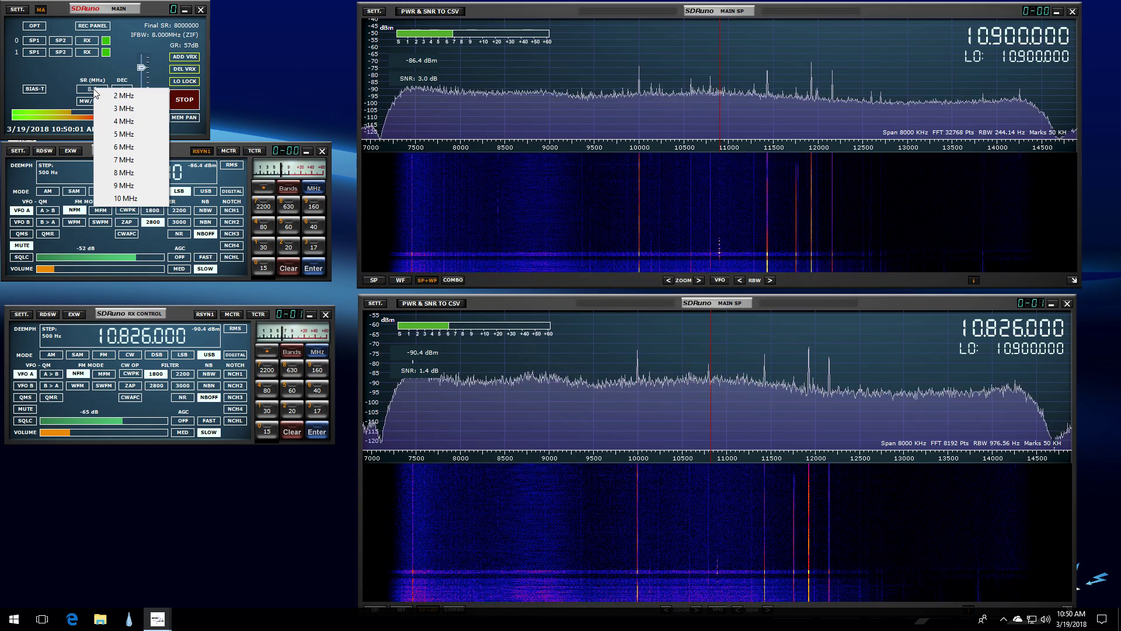
pyautogui.click(124, 187)
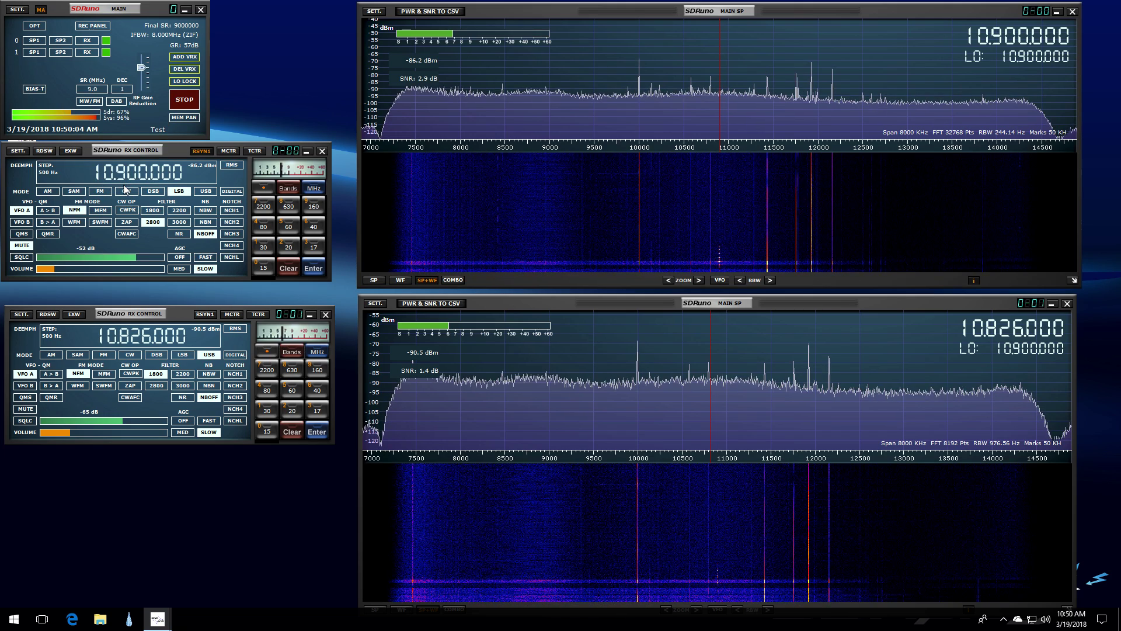
pyautogui.click(185, 99)
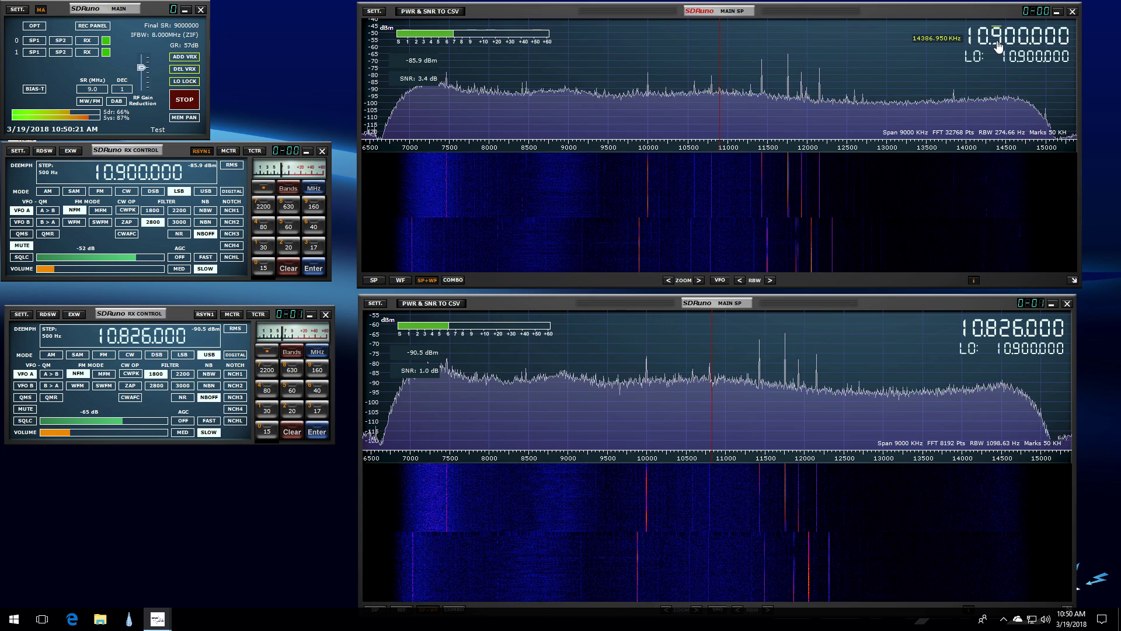
pyautogui.scroll(-3, 998, 46)
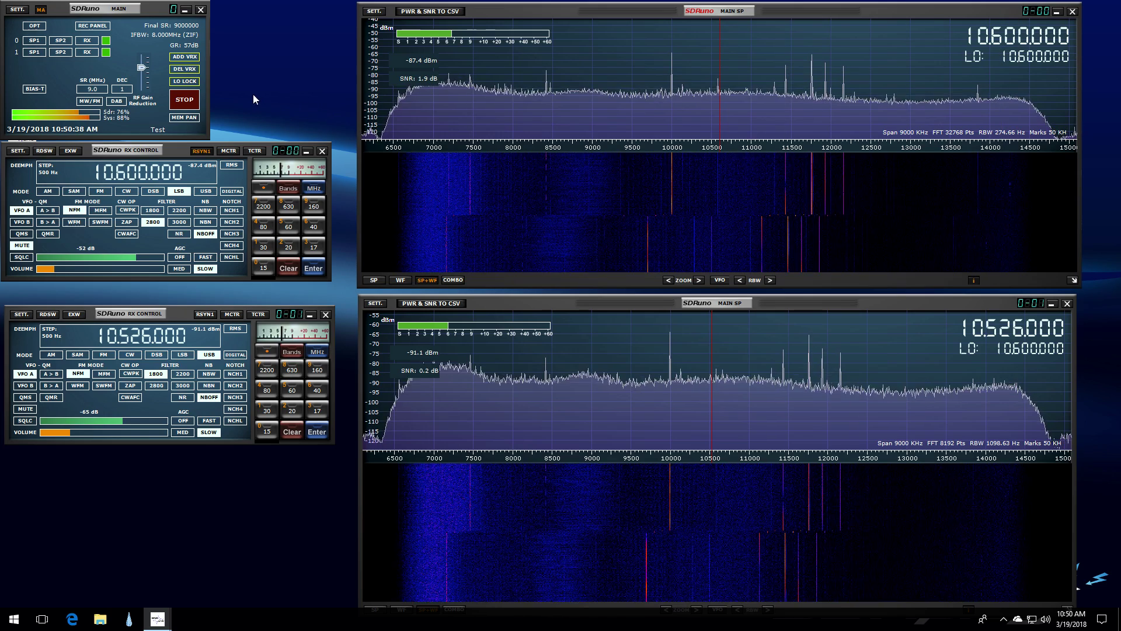
# Step: Lock the LO at 10.600 MHz and tune receiver one to 7.157 MHz LSB
pyautogui.click(186, 83)
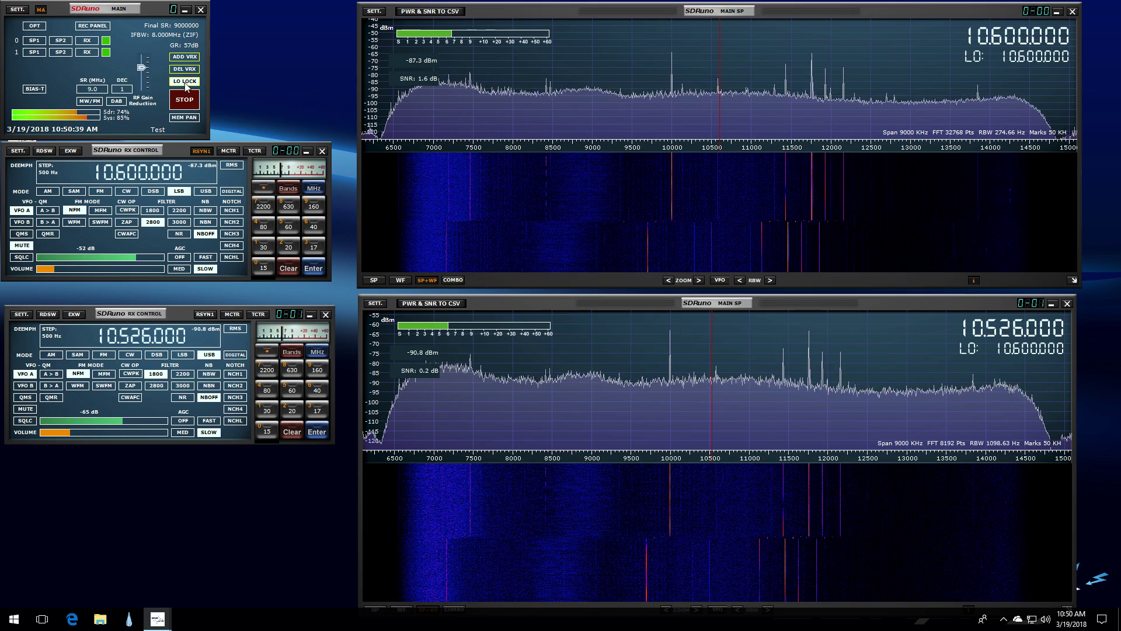
pyautogui.click(445, 115)
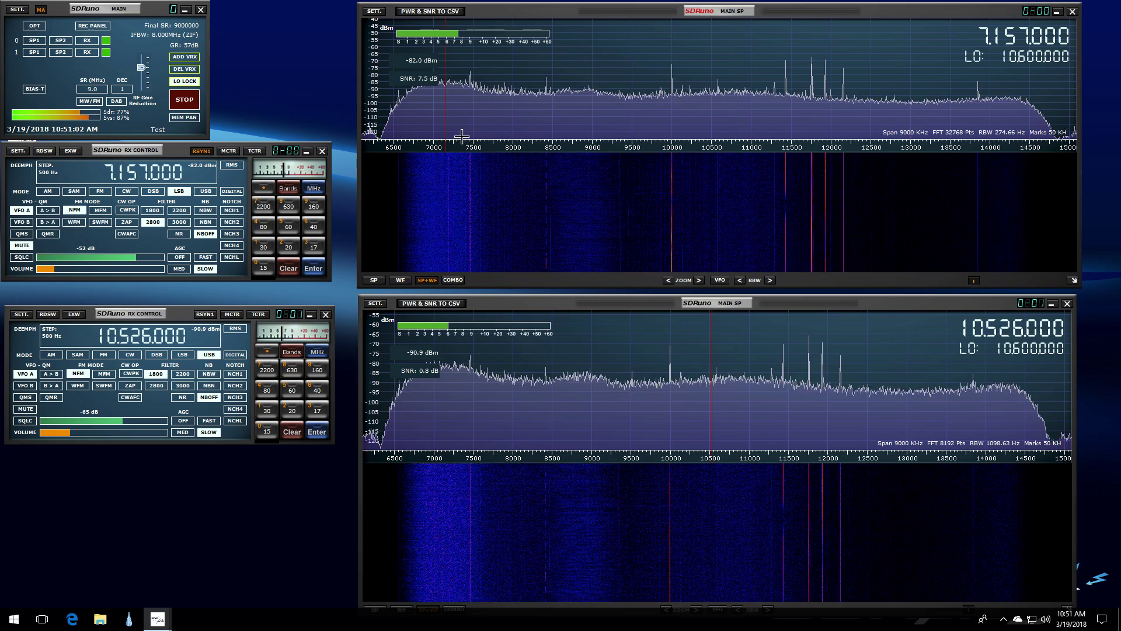
# Step: Zoom the upper spectrum to a 562.5 kHz span and retune to the 7.201 MHz signal in LSB
pyautogui.click(699, 282)
pyautogui.click(699, 281)
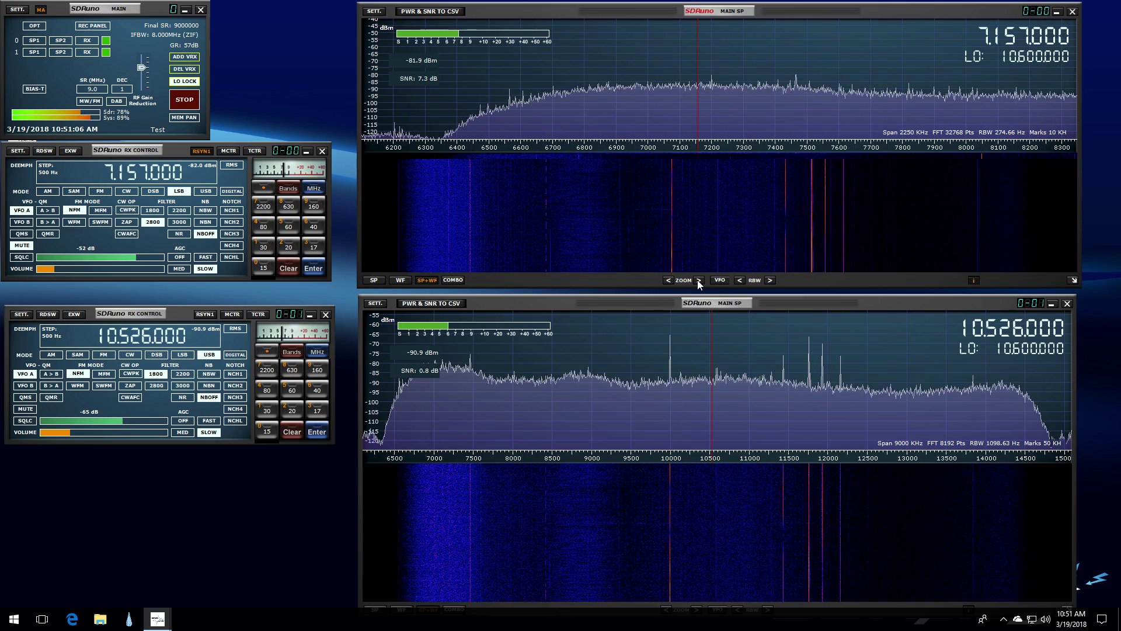
pyautogui.click(699, 281)
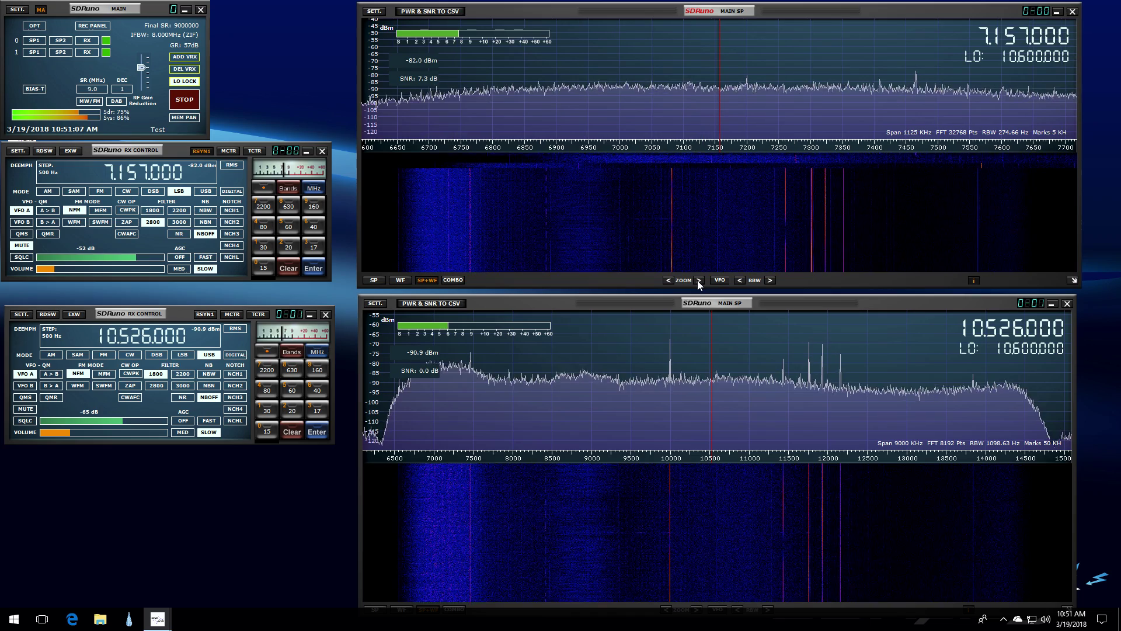
pyautogui.click(699, 281)
pyautogui.click(699, 282)
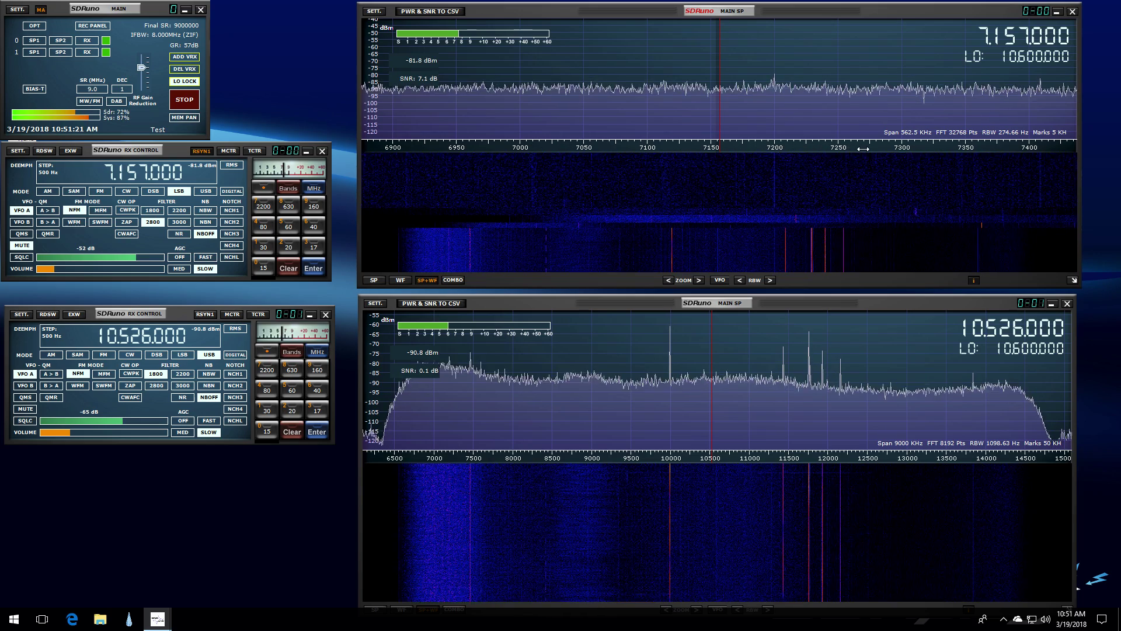
pyautogui.click(775, 134)
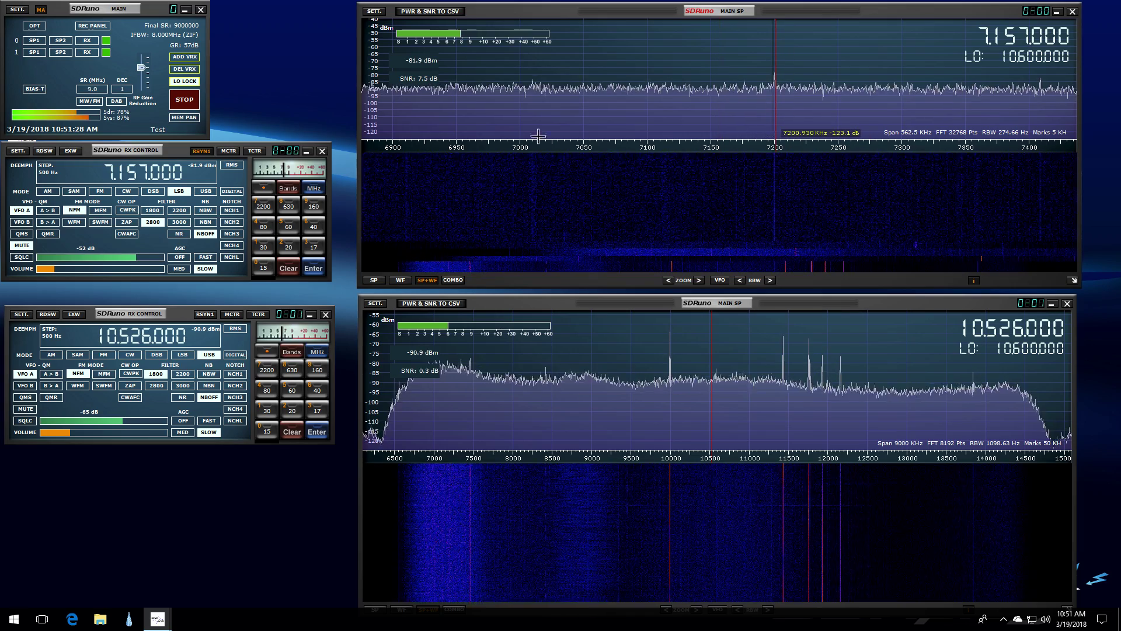
pyautogui.click(178, 195)
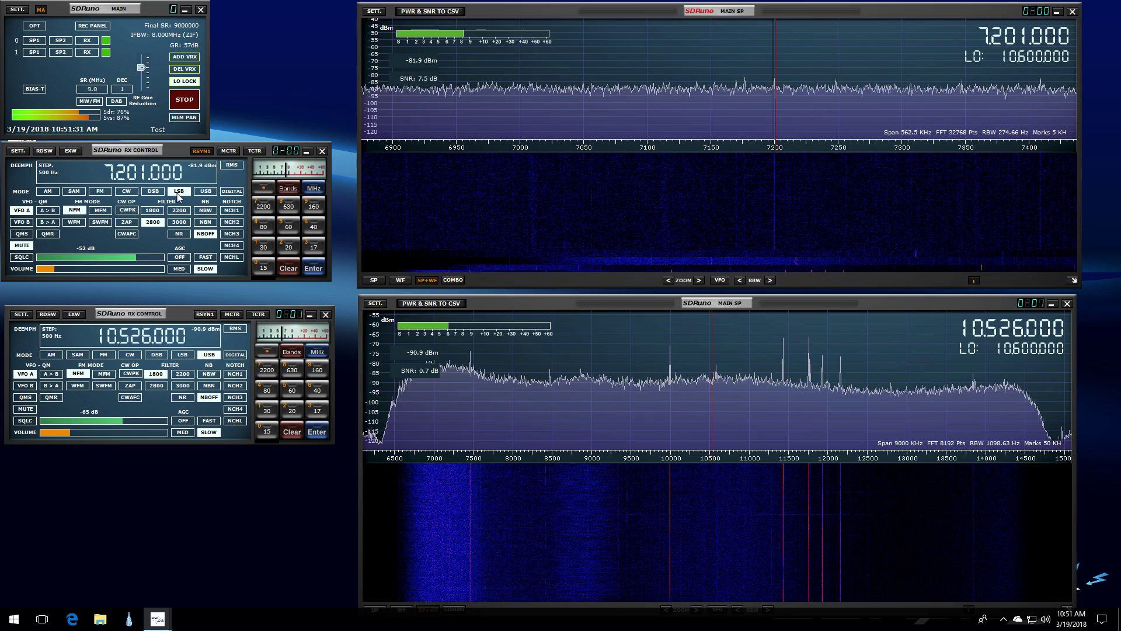
# Step: Tune the second receiver to 14.1295 MHz USB from the lower spectrum
pyautogui.click(995, 396)
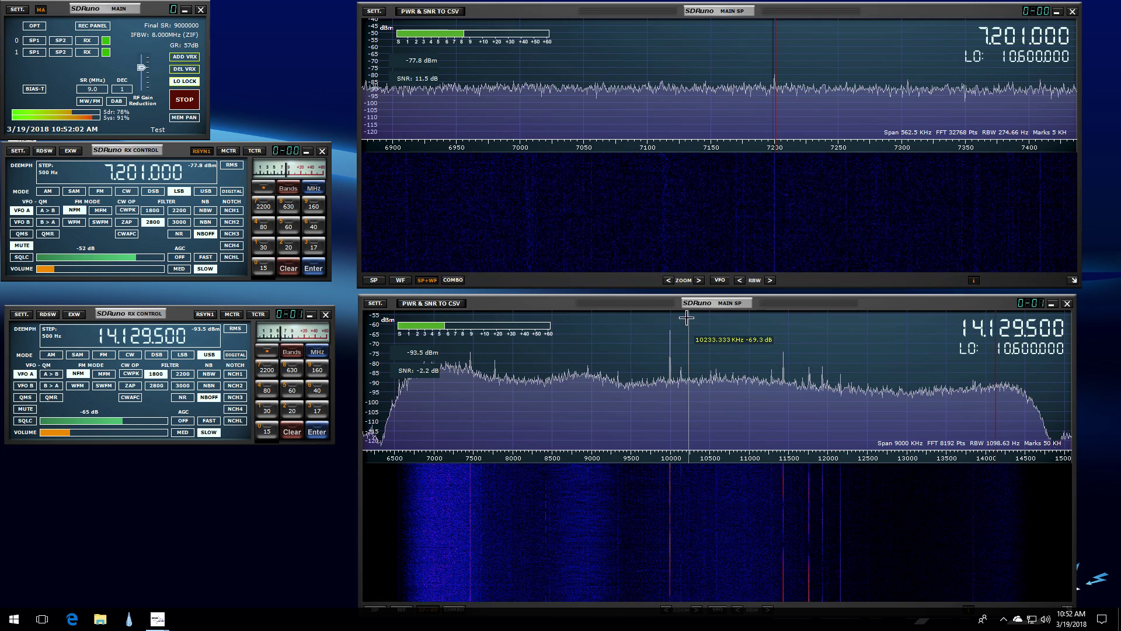
# Step: Nudge the lower spectrum window up and zoom it to a 562.5 kHz span
pyautogui.moveTo(702, 304); pyautogui.dragTo(702, 295)
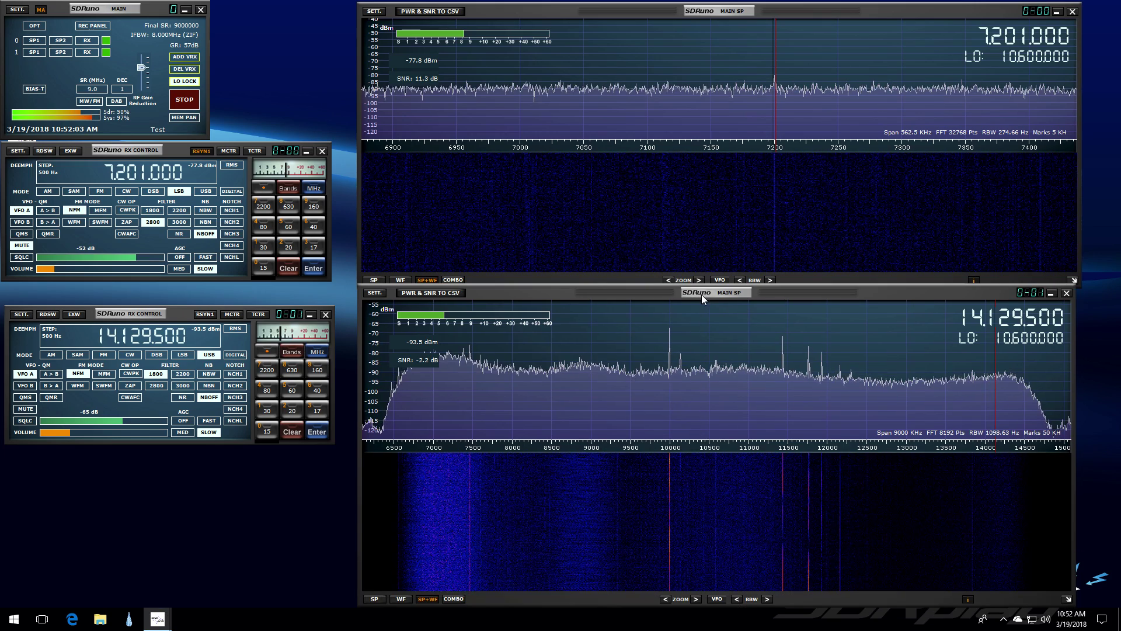
pyautogui.click(696, 600)
pyautogui.click(696, 599)
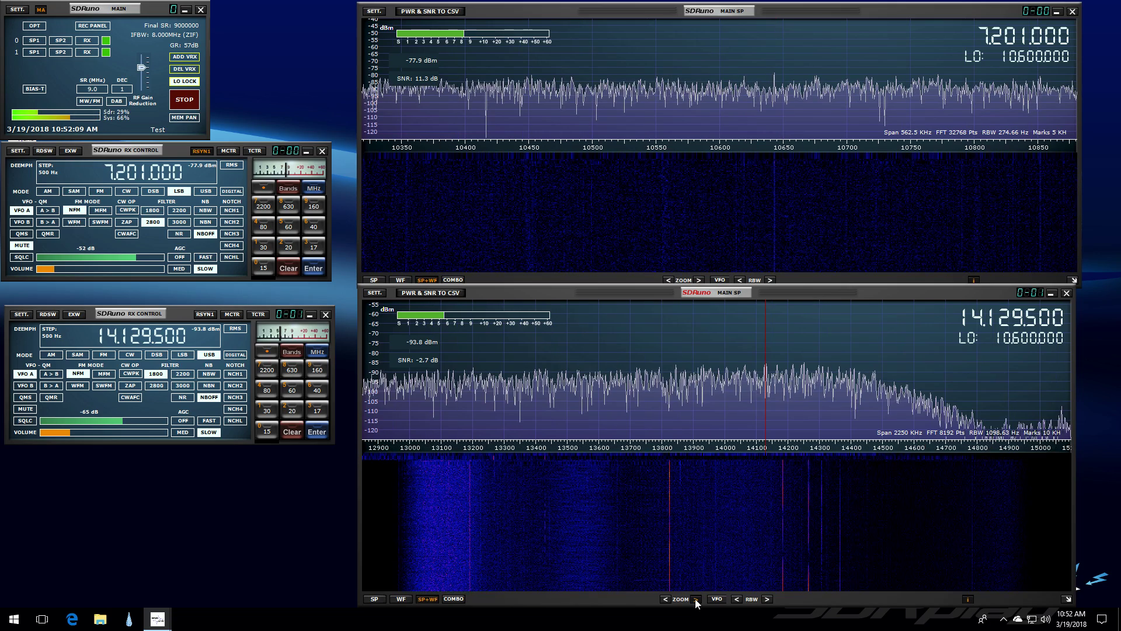
pyautogui.click(696, 599)
pyautogui.click(696, 599)
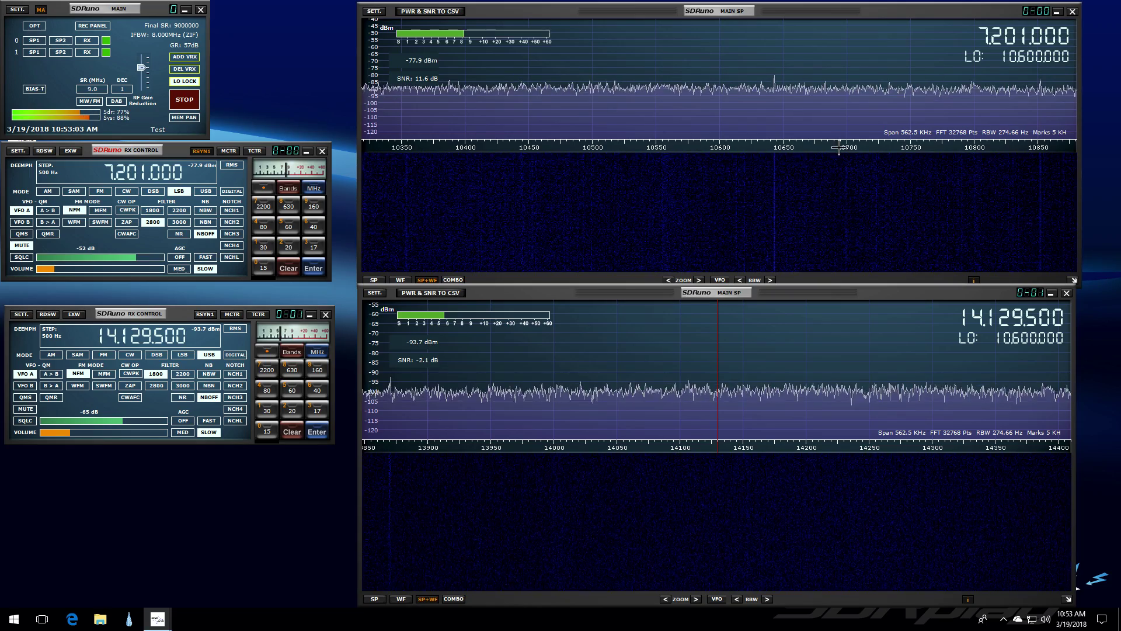
# Step: Centre the upper spectrum on the 7.201 MHz VFO, spanning about 6950–7450 kHz
pyautogui.click(990, 38)
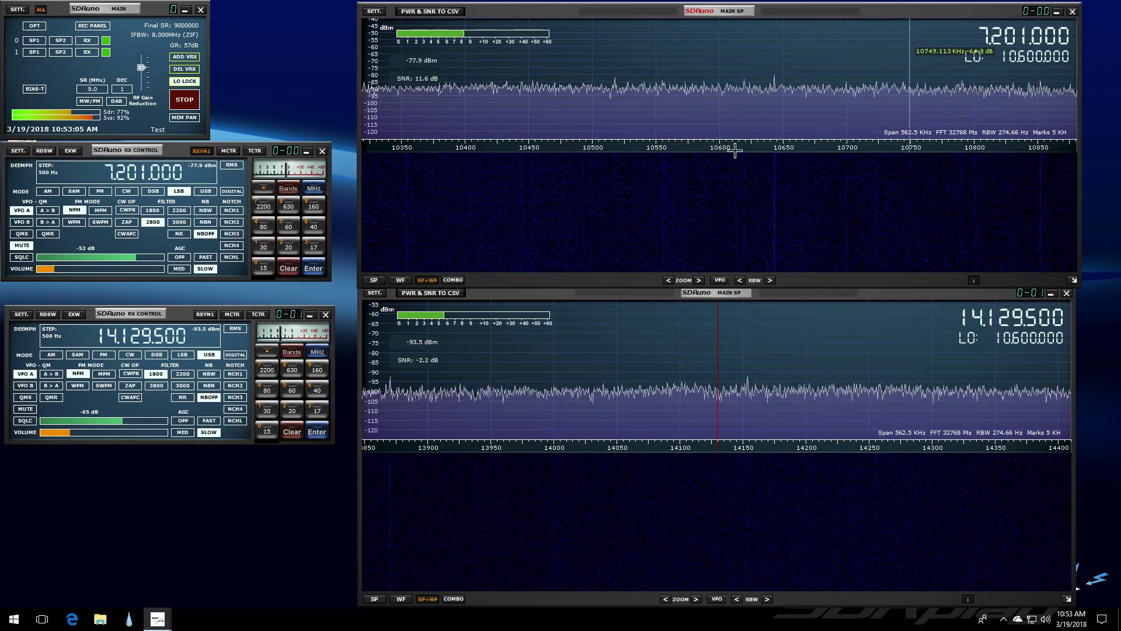
pyautogui.click(720, 280)
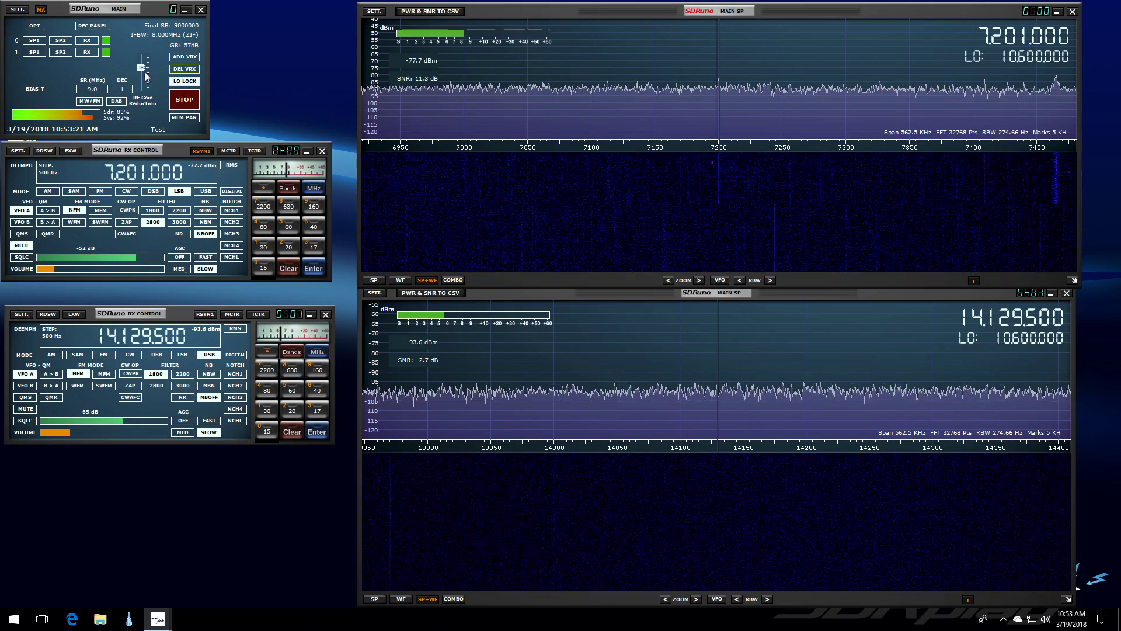
# Step: Set the RF gain reduction slider to GR 47 dB to lower the noise floor
pyautogui.moveTo(143, 72); pyautogui.dragTo(144, 86)
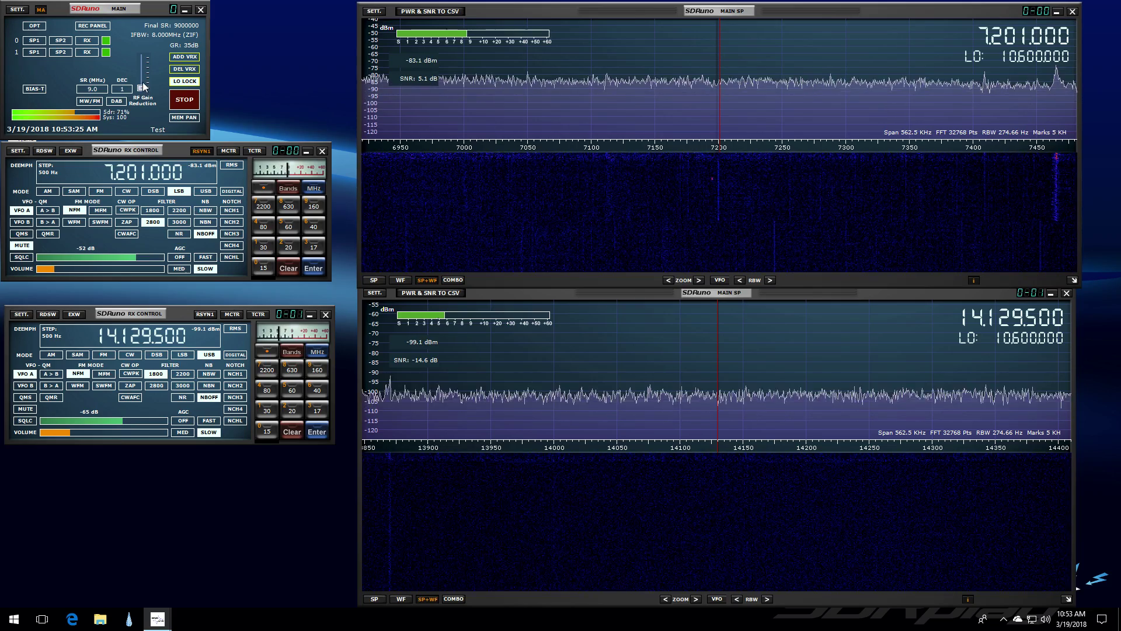
pyautogui.scroll(2, 143, 86)
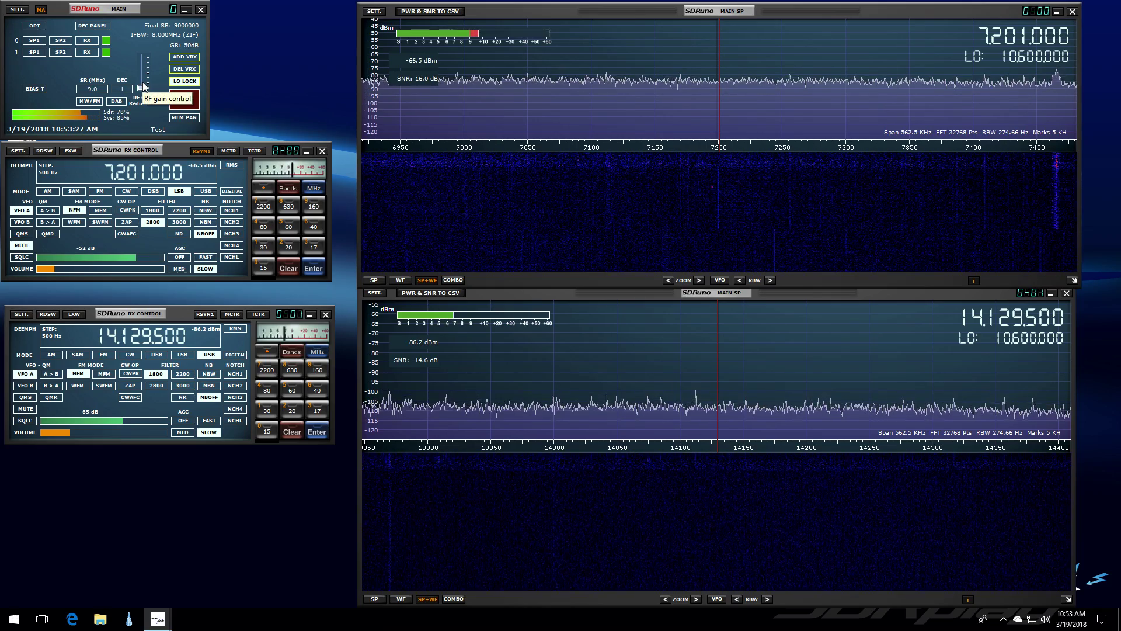
pyautogui.scroll(-2, 143, 86)
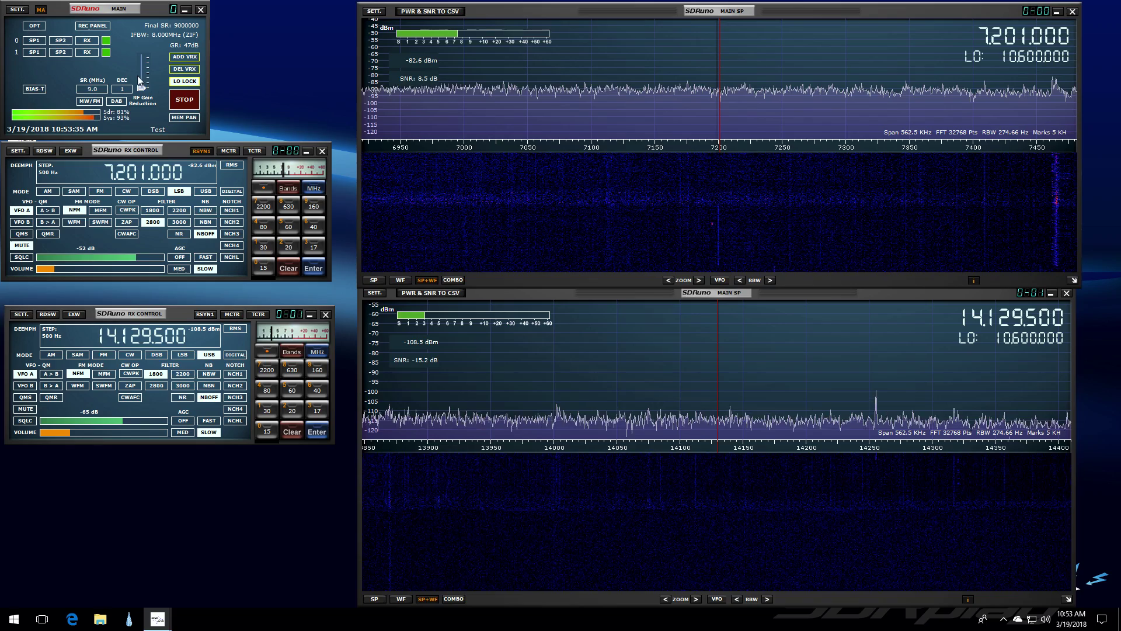
# Step: Raise the upper spectrum's base level and narrow its dB range in Main Spectrum Settings
pyautogui.click(374, 11)
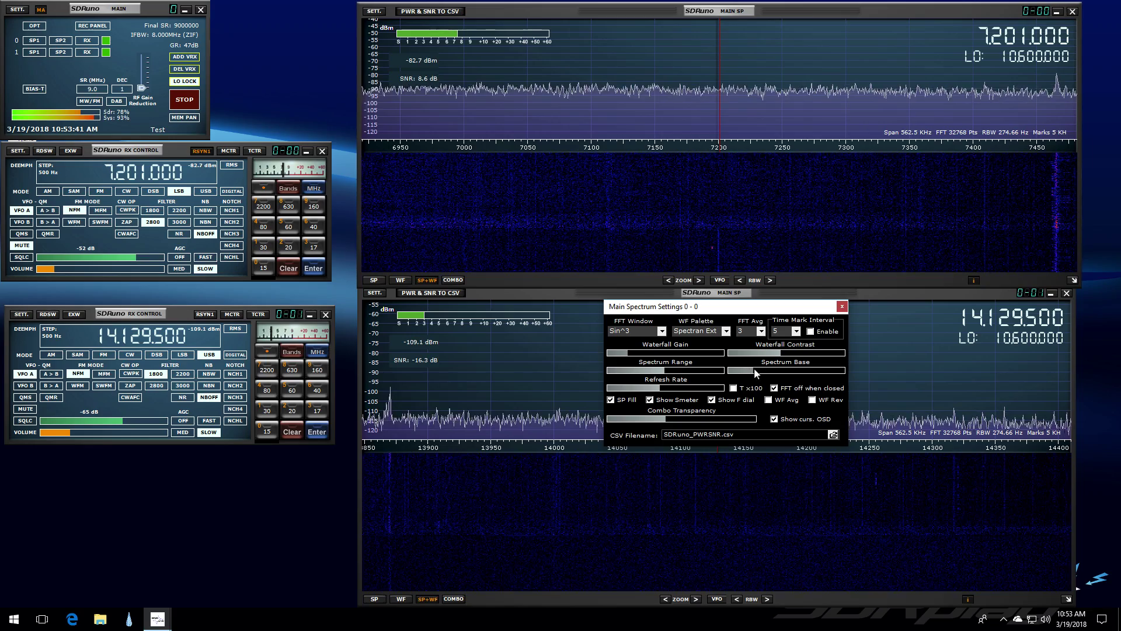
pyautogui.moveTo(755, 369); pyautogui.dragTo(763, 373)
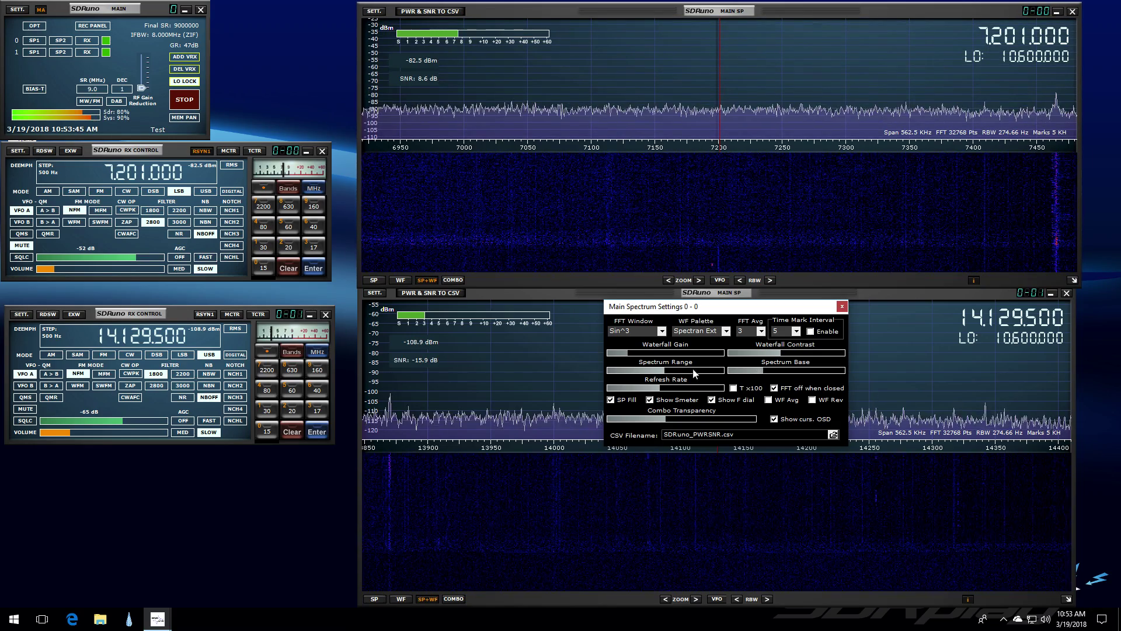
pyautogui.moveTo(670, 374); pyautogui.dragTo(681, 374)
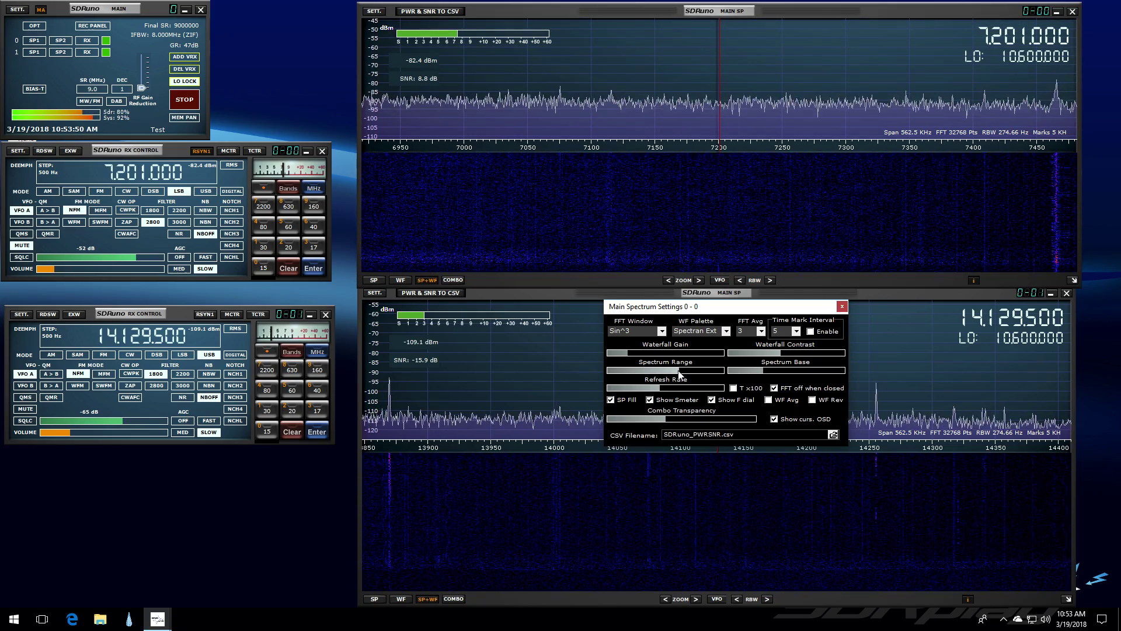
pyautogui.click(842, 307)
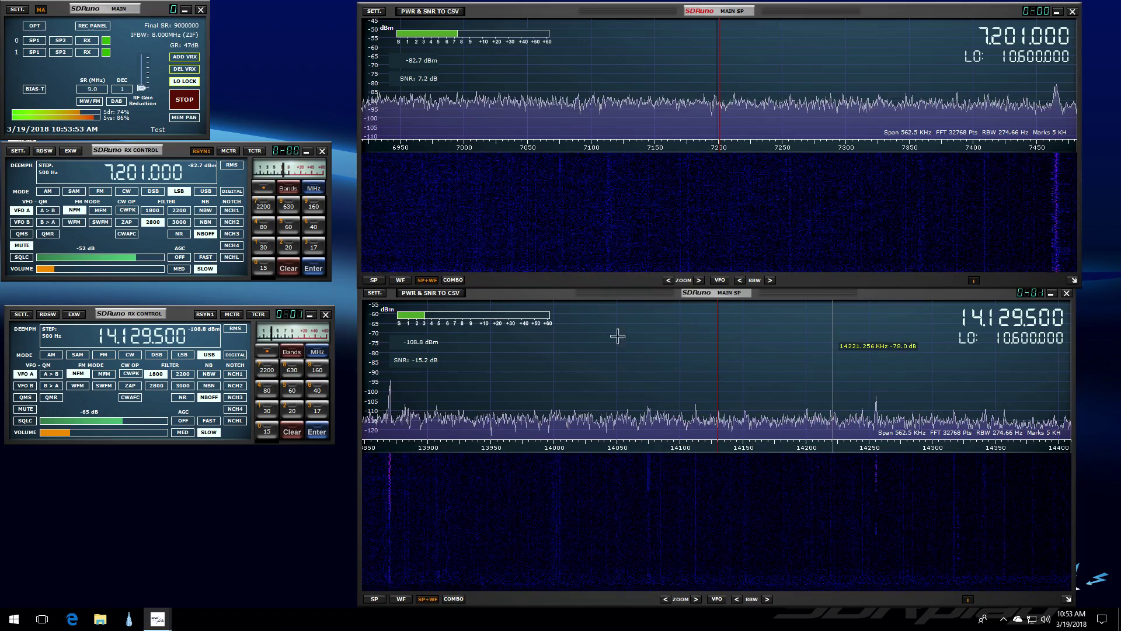
# Step: Narrow the lower 20 m spectrum's scale to about -65 to -120 dBm
pyautogui.click(374, 293)
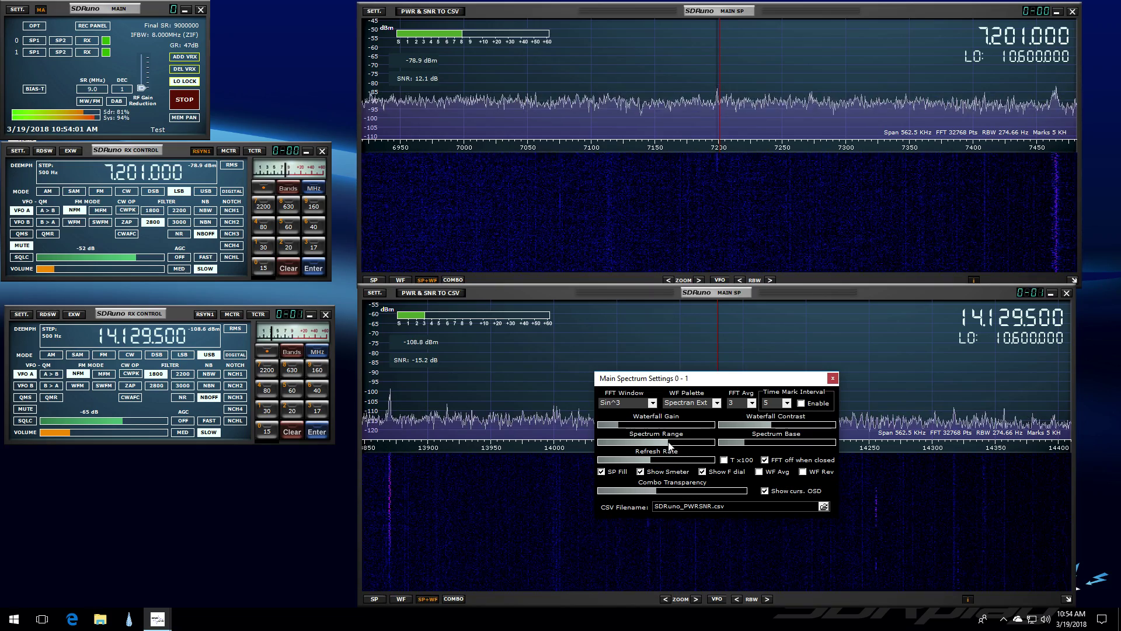
pyautogui.moveTo(670, 445); pyautogui.dragTo(664, 442)
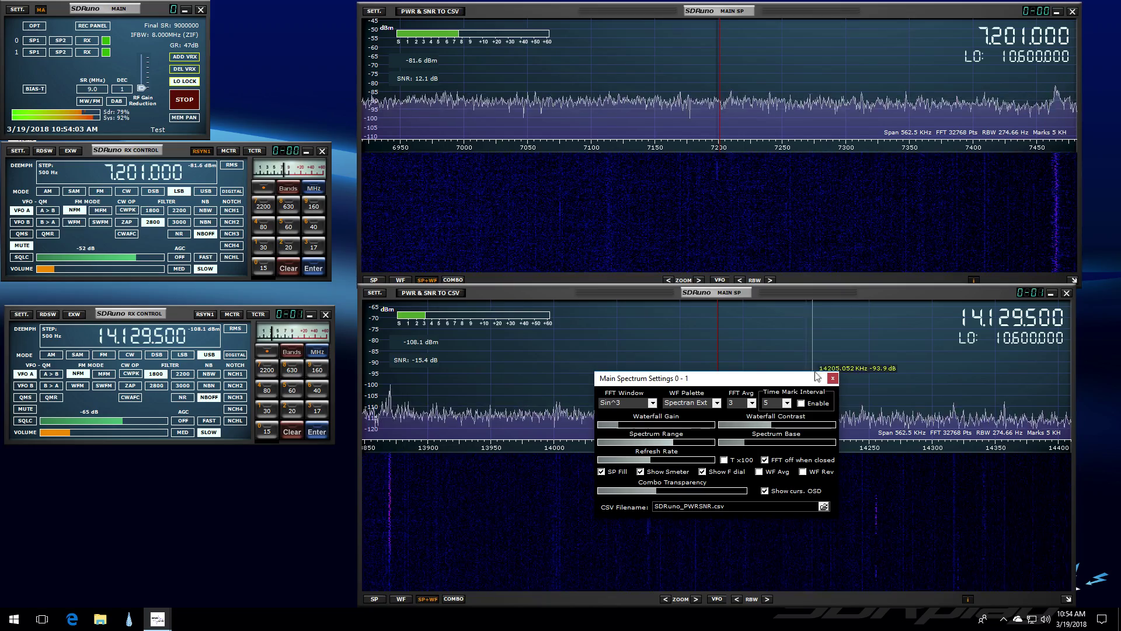
pyautogui.click(833, 378)
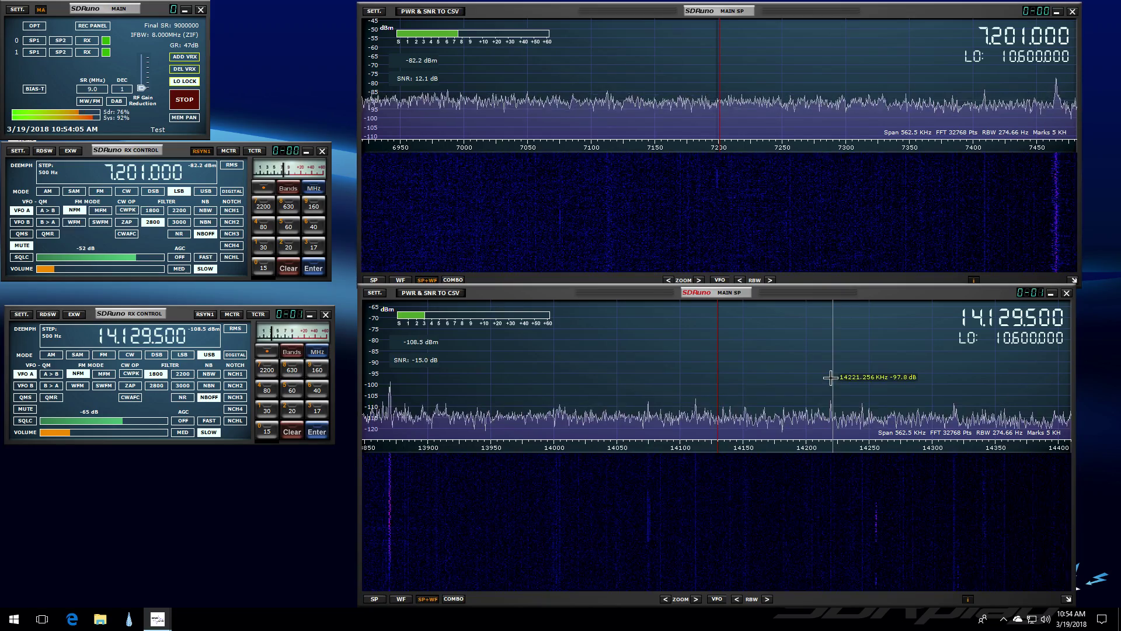
# Step: Sweep the 20 m receiver through 14.2525 MHz and 13993.5 kHz, settling at 14.230 MHz
pyautogui.click(872, 402)
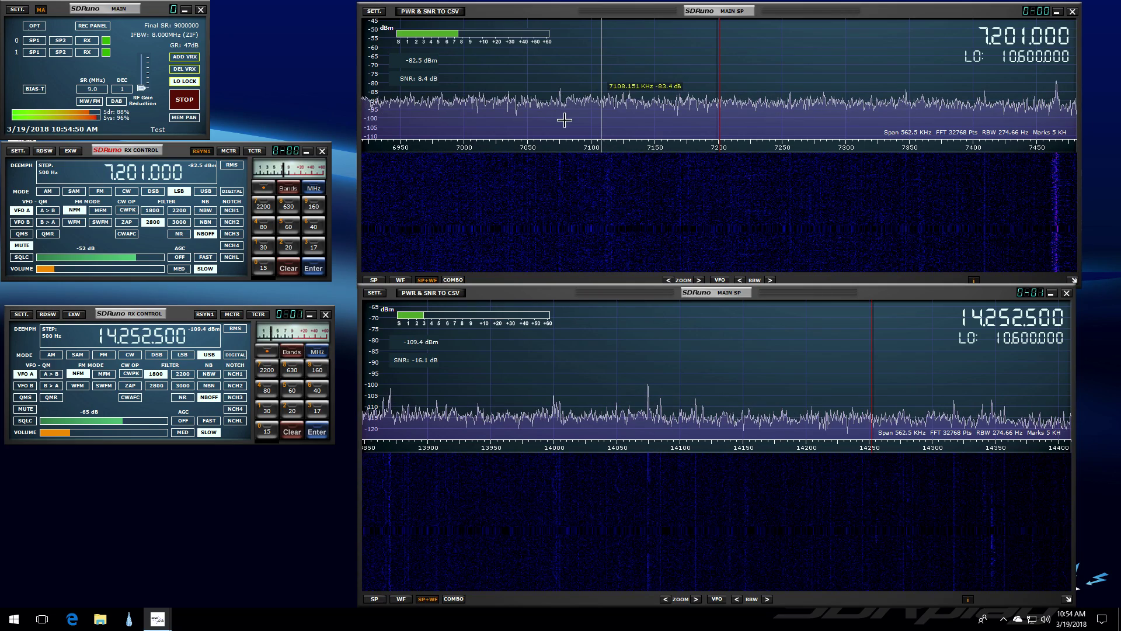
pyautogui.click(610, 409)
pyautogui.click(545, 407)
pyautogui.click(844, 412)
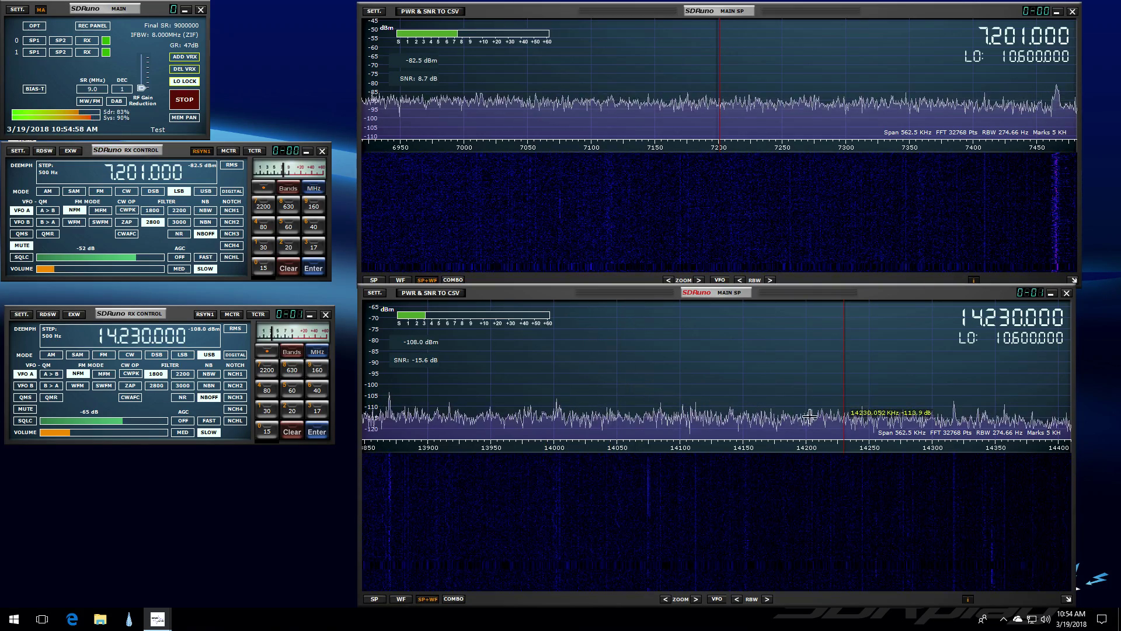
pyautogui.click(142, 315)
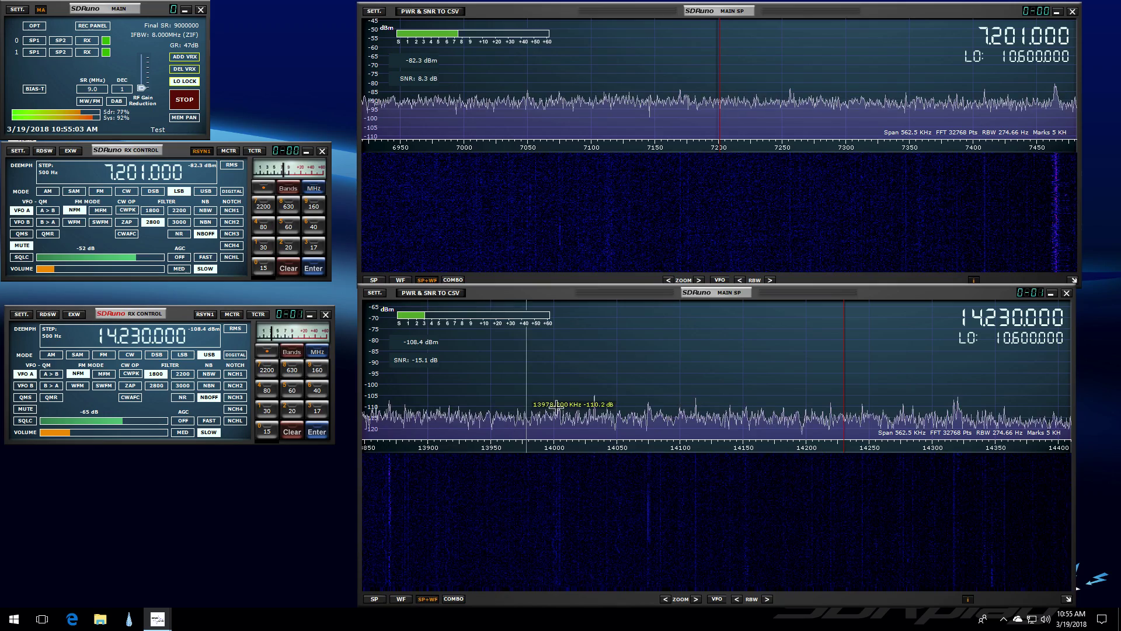
# Step: Tune the 20 m receiver to 14.030 MHz and mute its audio
pyautogui.click(591, 417)
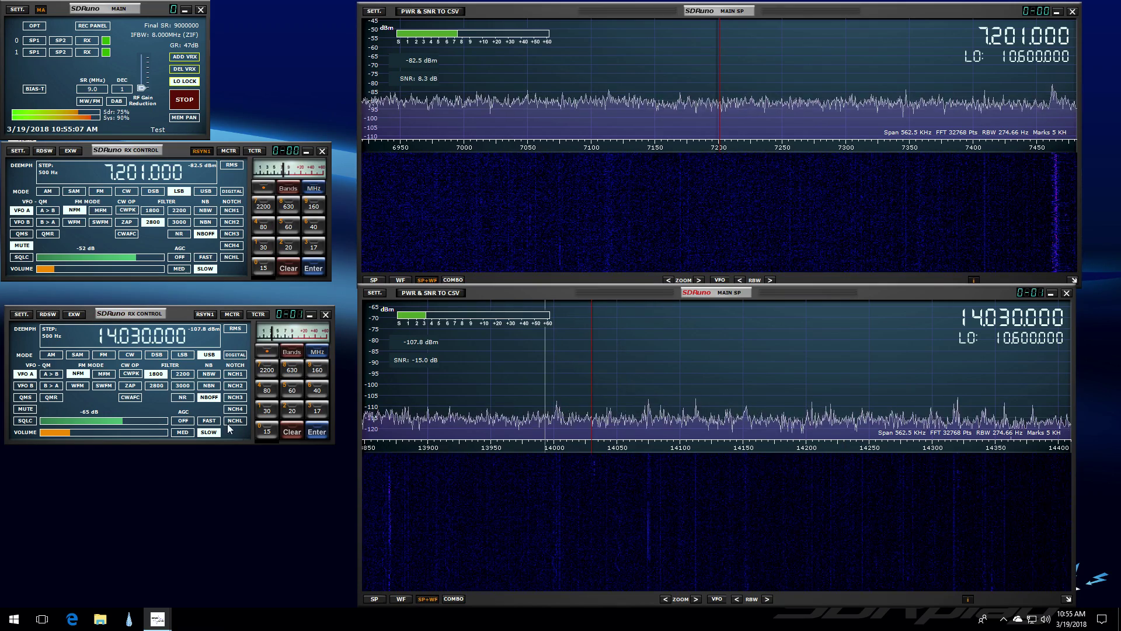
pyautogui.click(24, 409)
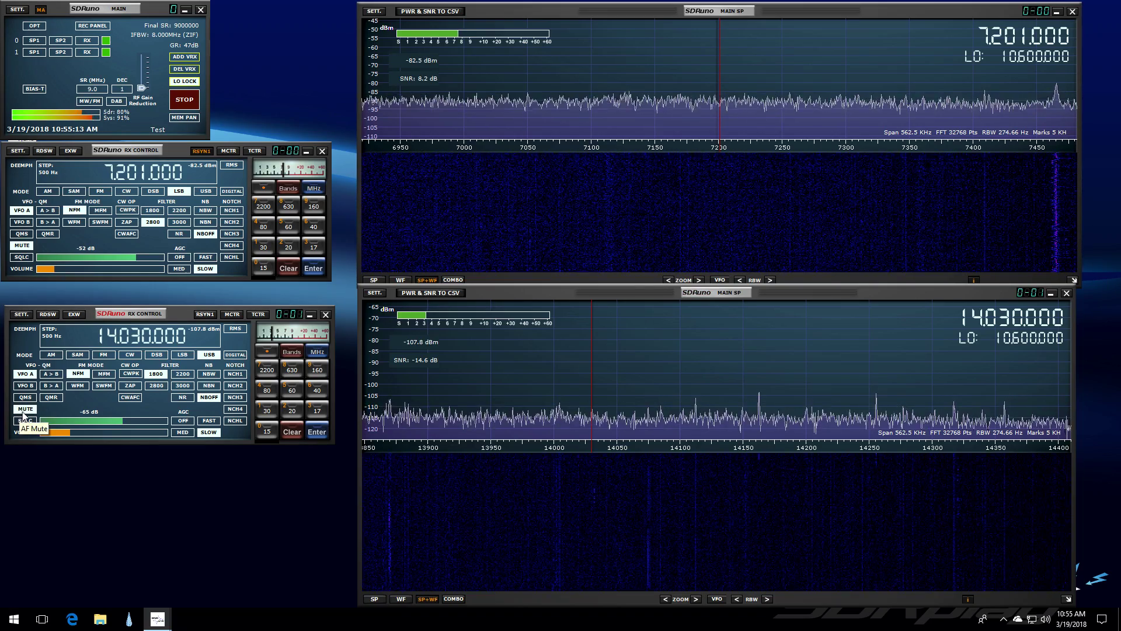
pyautogui.click(191, 211)
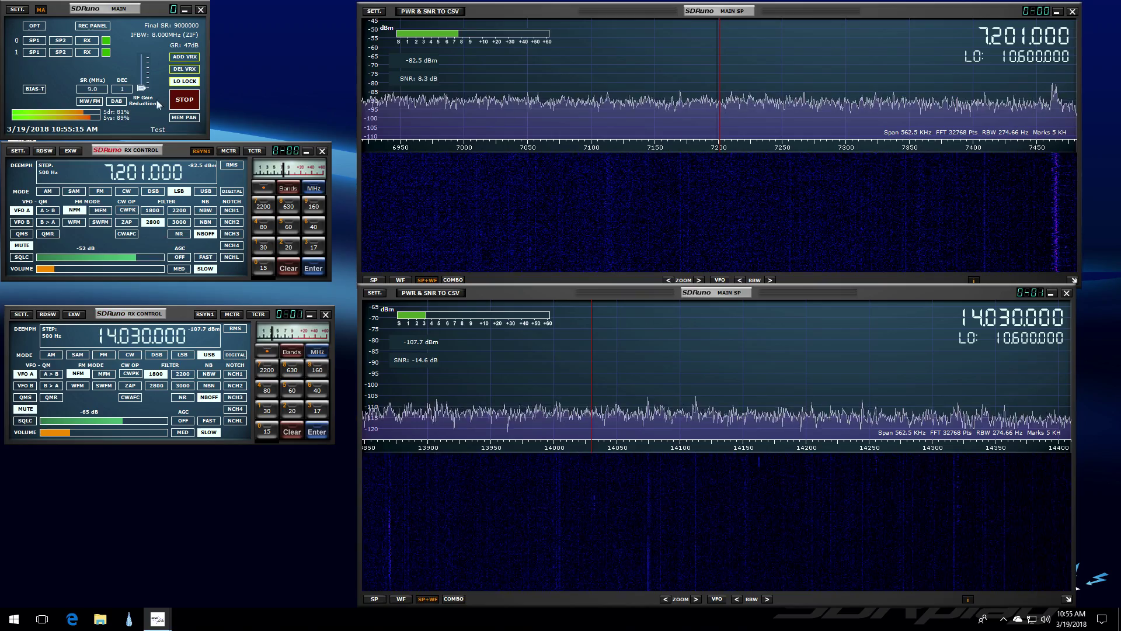
# Step: Open the 20 m auxiliary spectrum below the receiver controls and fine-tune to 14.031 MHz
pyautogui.click(60, 53)
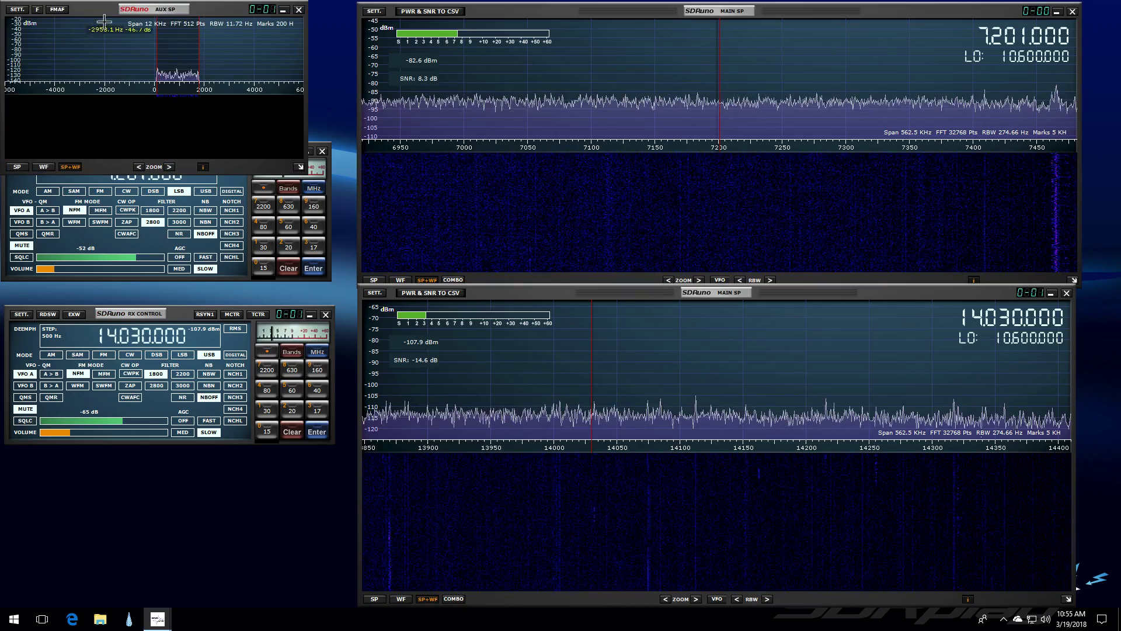
pyautogui.moveTo(153, 9); pyautogui.dragTo(181, 446)
pyautogui.click(29, 409)
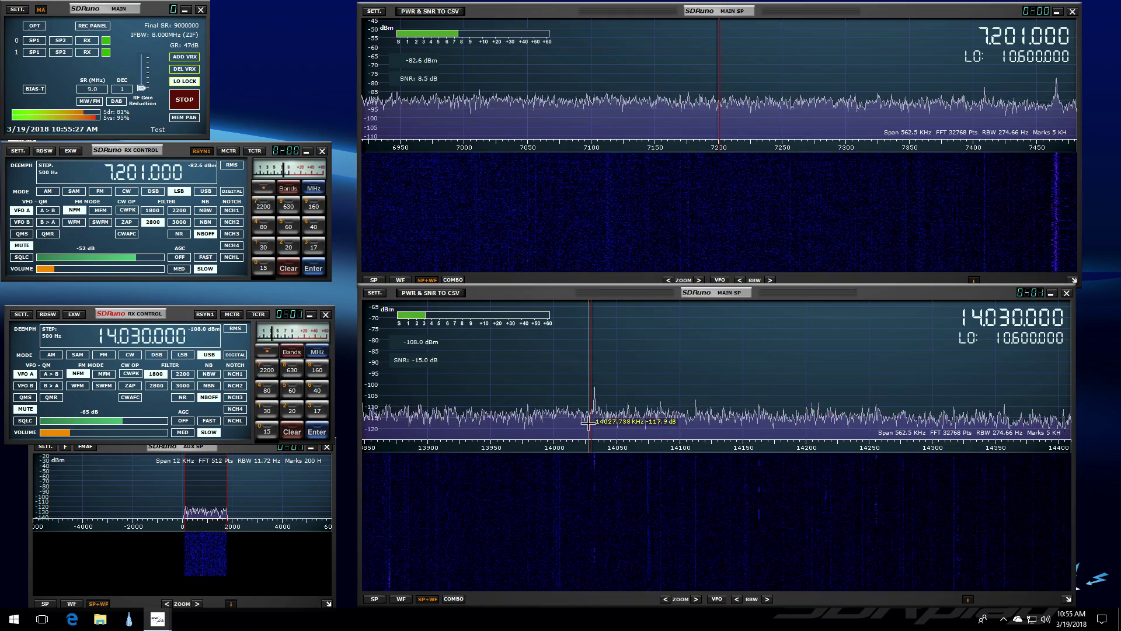
pyautogui.scroll(3, 589, 421)
pyautogui.scroll(-1, 589, 421)
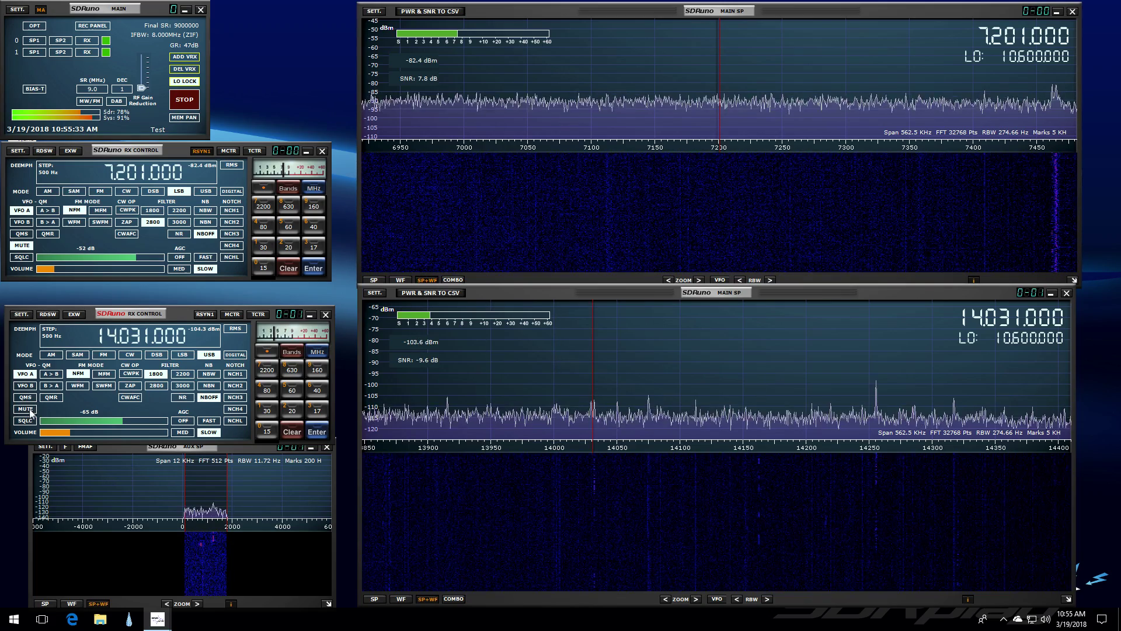
# Step: Raise and unmute the 20 m audio, set rig sync to RSYN1, and shift its controls up
pyautogui.click(84, 432)
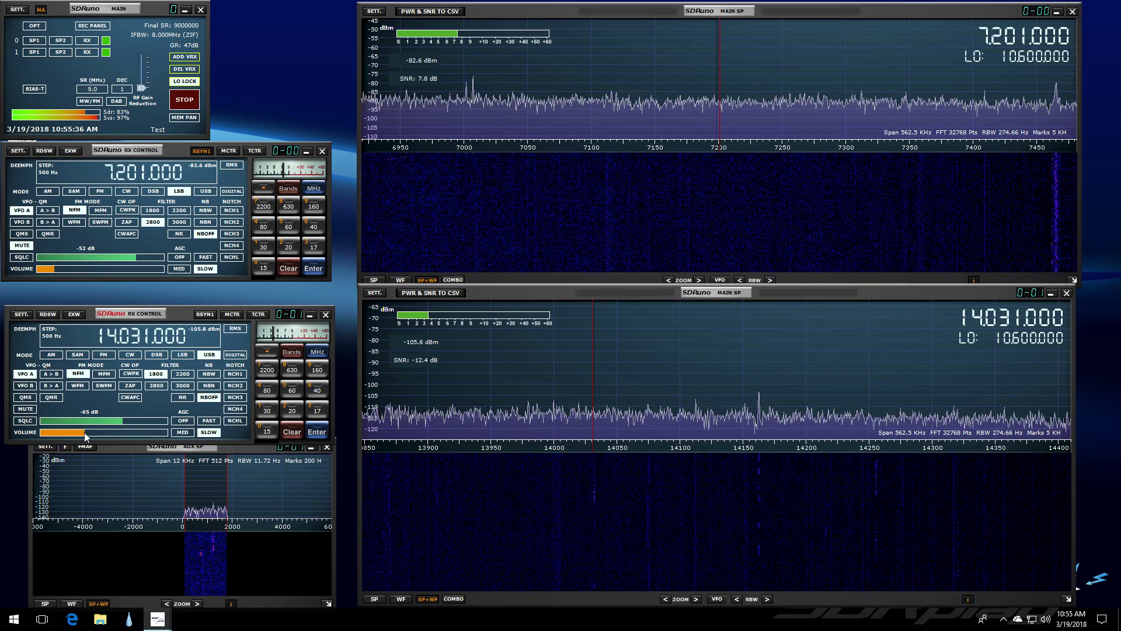
pyautogui.click(23, 410)
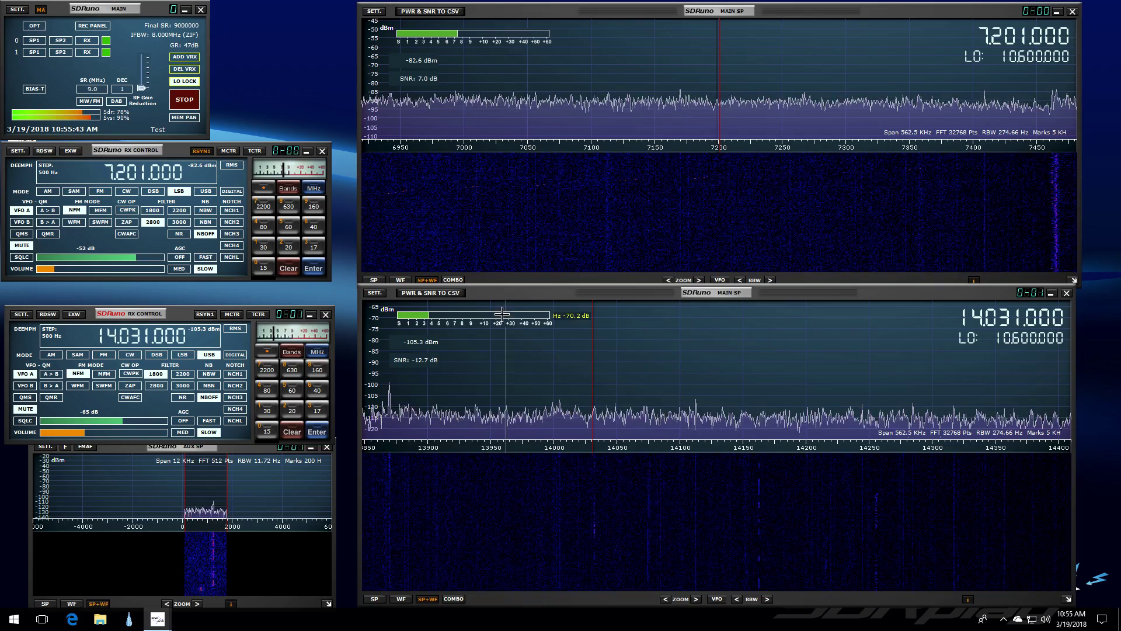
pyautogui.click(205, 318)
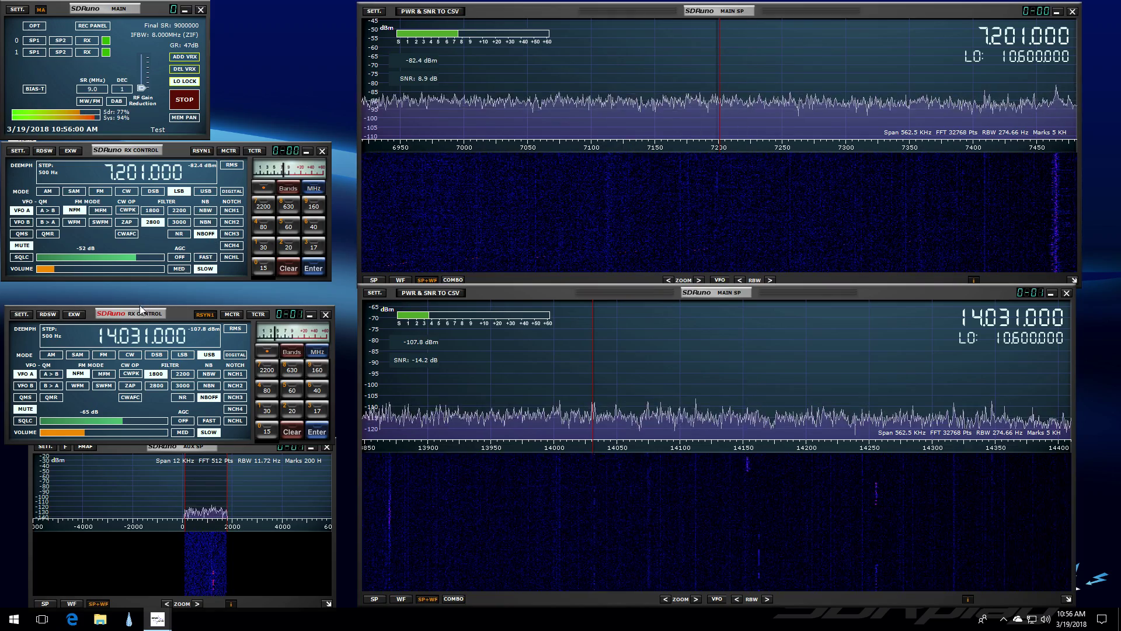
pyautogui.moveTo(139, 313); pyautogui.dragTo(135, 297)
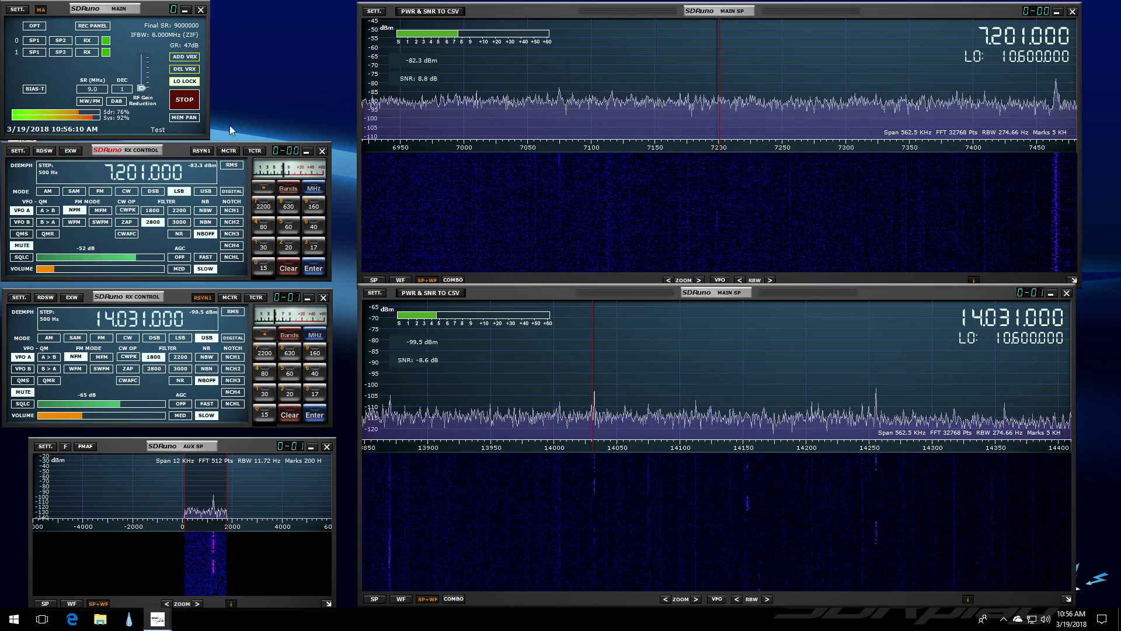
# Step: Stop streaming and add an enabled third virtual receiver
pyautogui.click(186, 100)
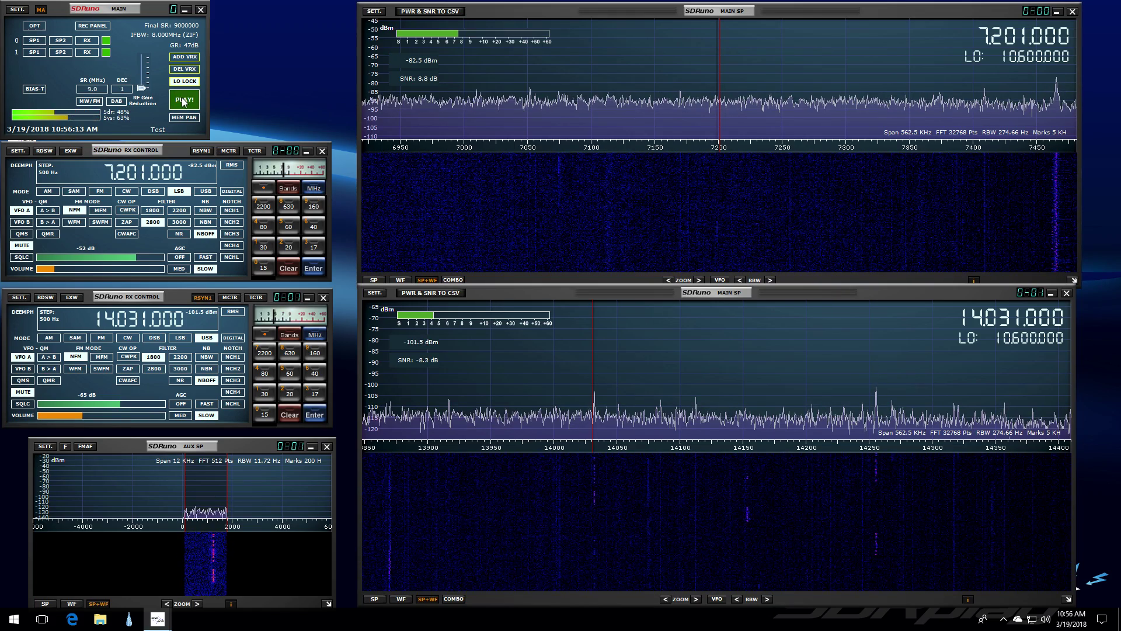
pyautogui.click(184, 57)
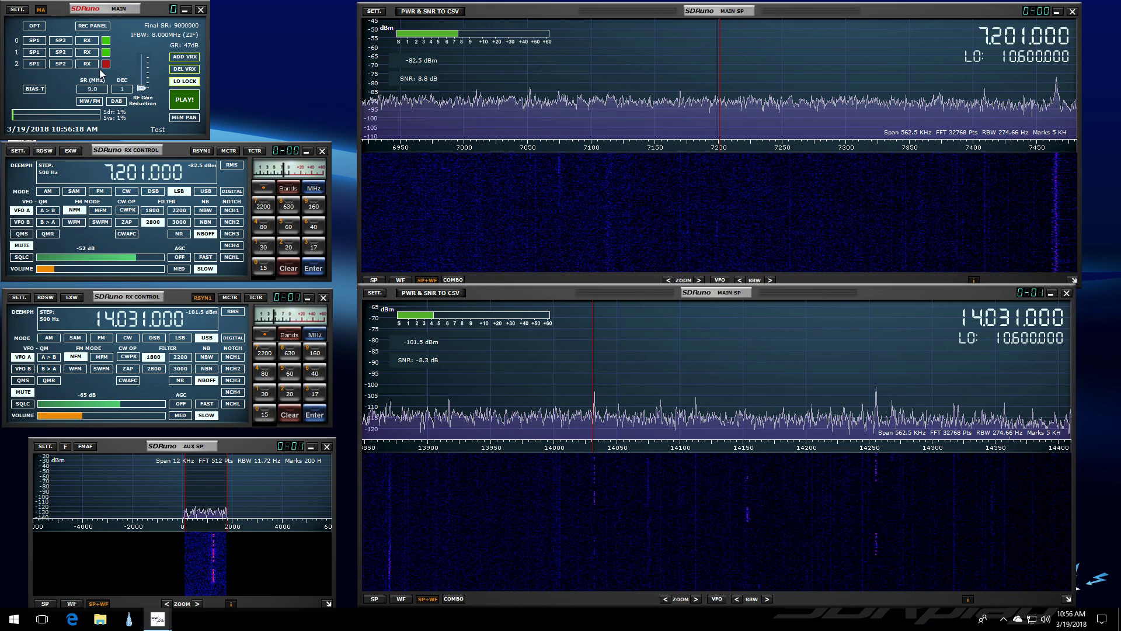
pyautogui.click(106, 64)
# Step: Show the third receiver's control and spectrum windows at 10.130 MHz, then close both
pyautogui.click(86, 64)
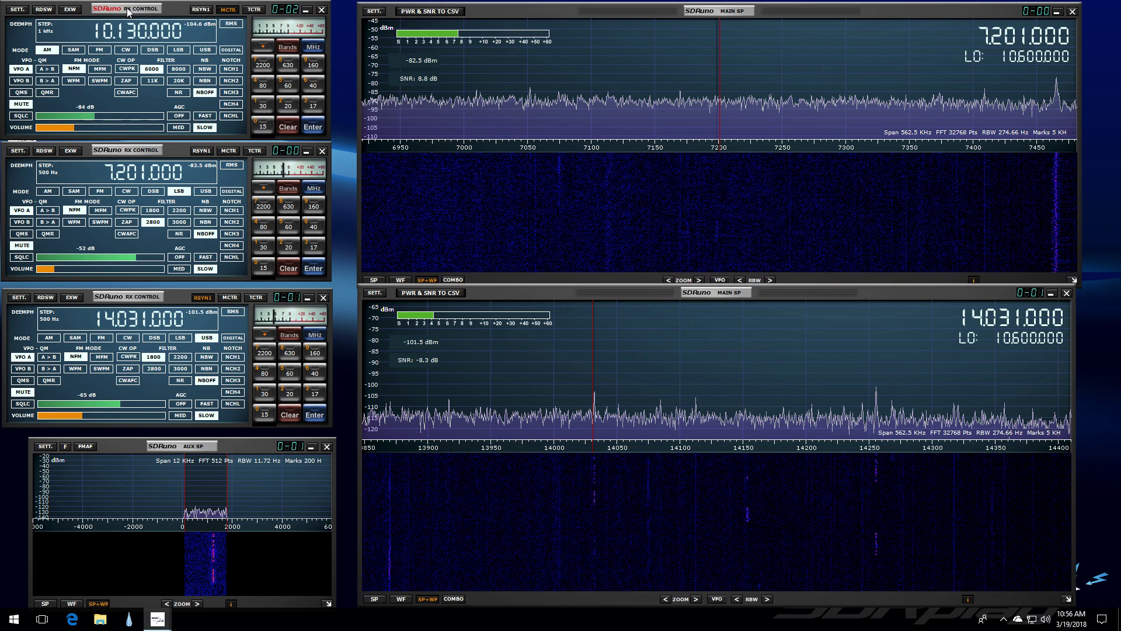
pyautogui.moveTo(129, 11); pyautogui.dragTo(265, 251)
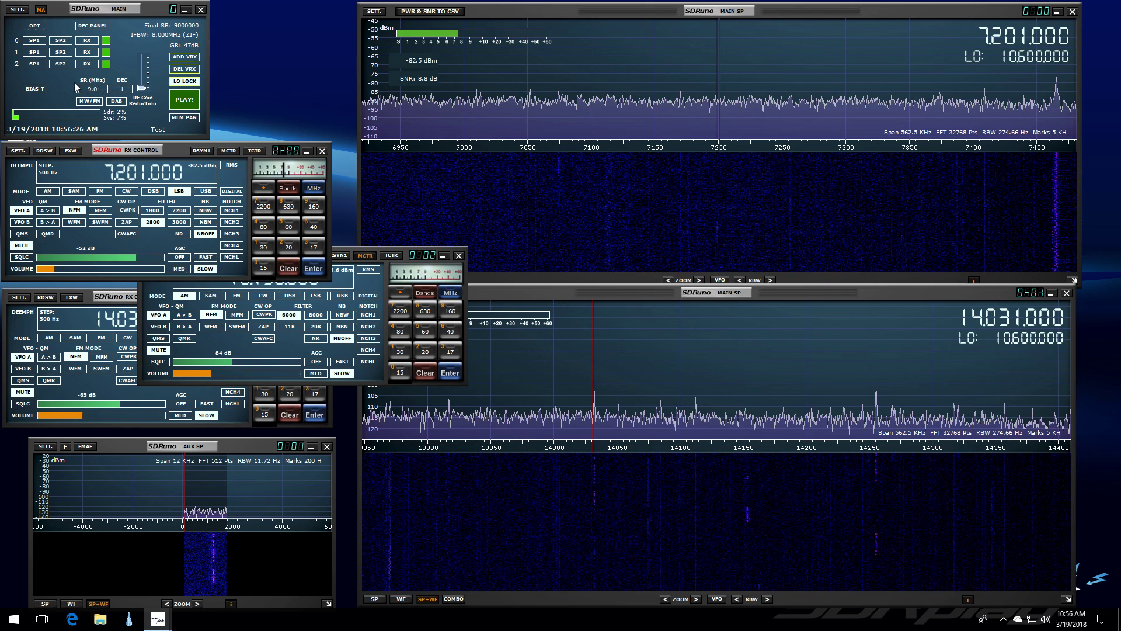
pyautogui.click(35, 63)
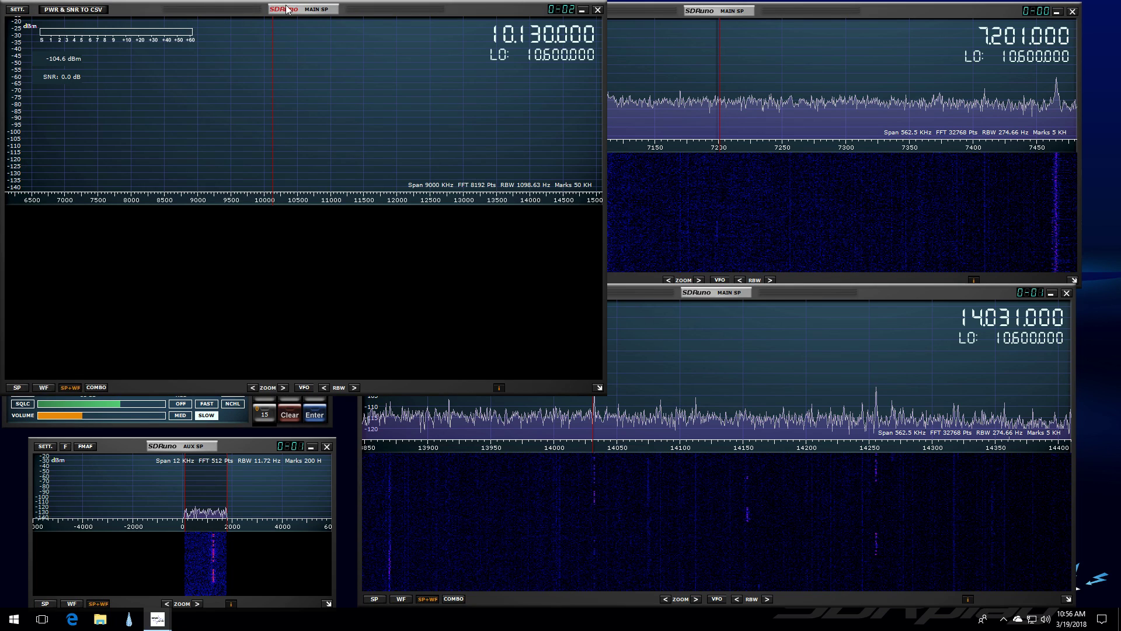
pyautogui.moveTo(281, 7); pyautogui.dragTo(682, 128)
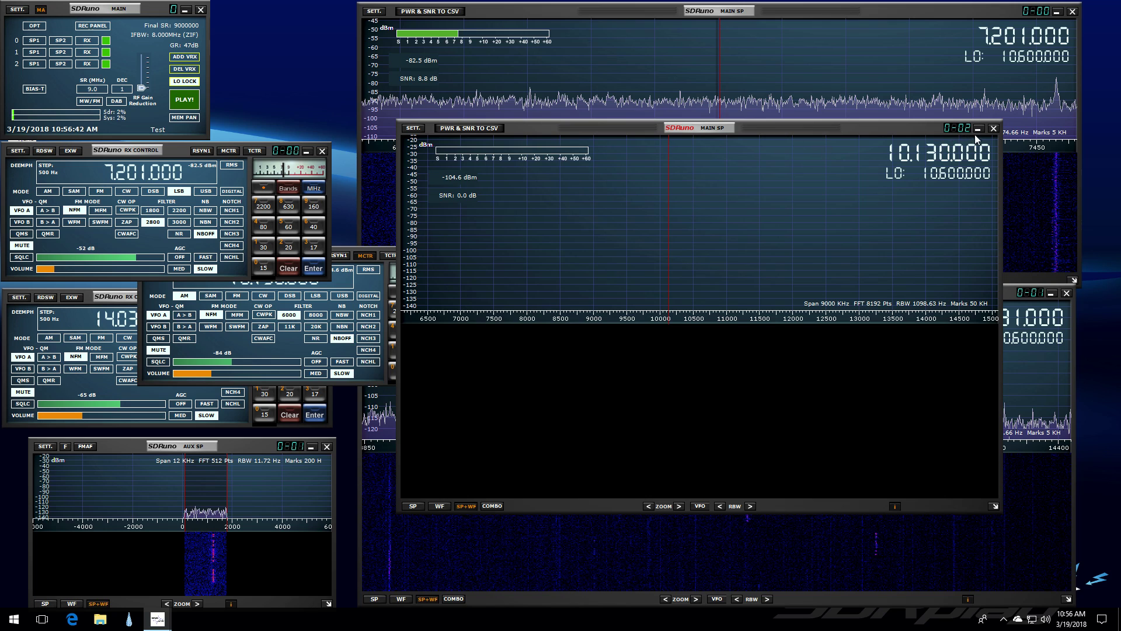
pyautogui.click(993, 128)
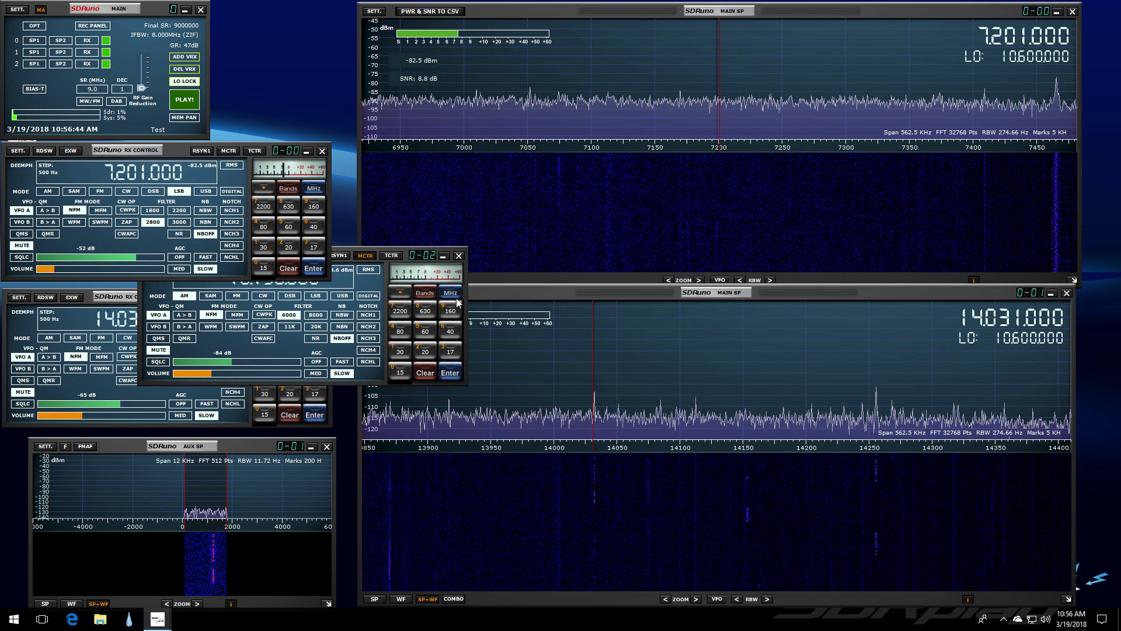
pyautogui.click(459, 255)
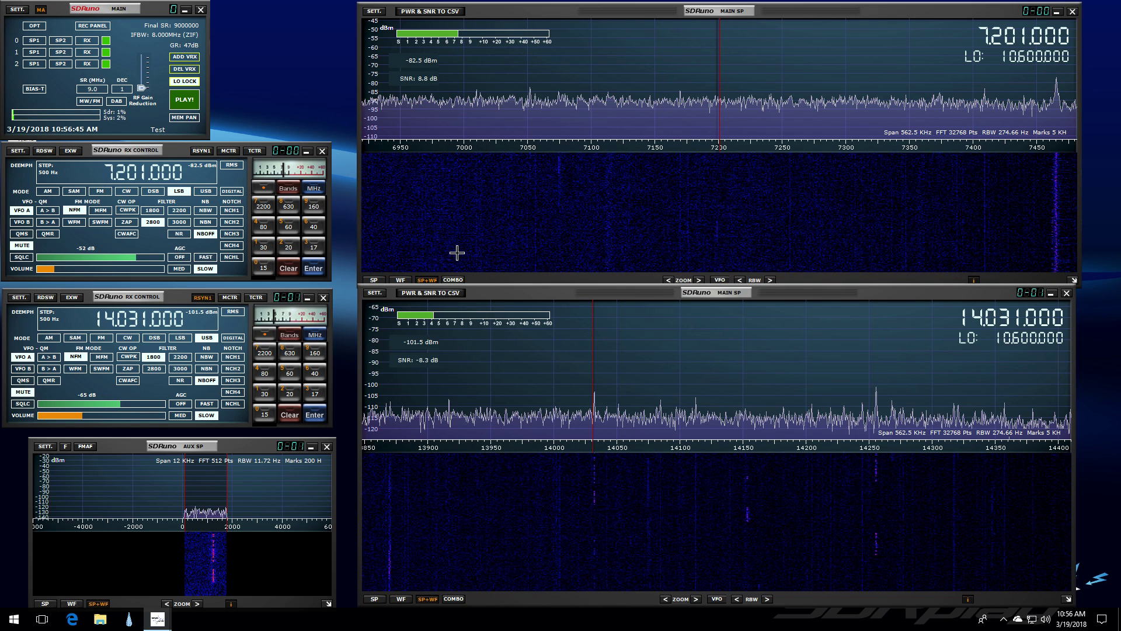
# Step: Start streaming with PLAY! so both spectra show live signals around 10350–10850 kHz
pyautogui.click(184, 100)
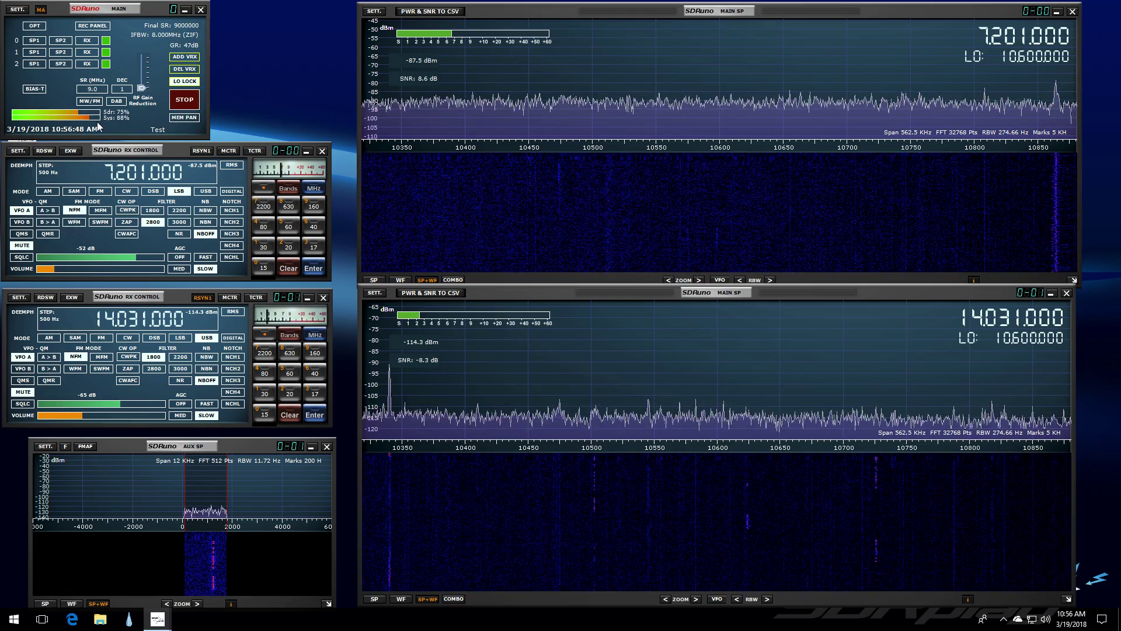